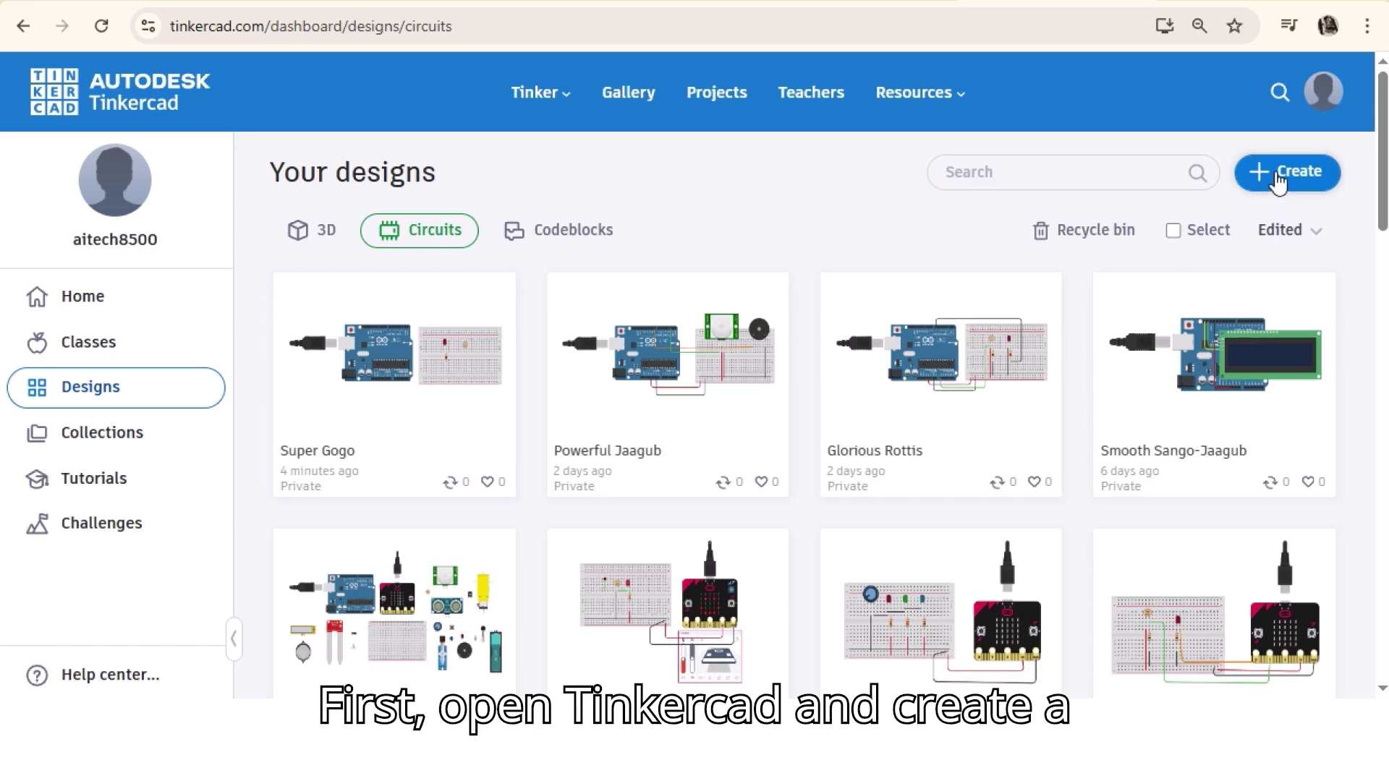
- Create a new circuit and place an Arduino Uno R3 with a small breadboard beside it
click(1279, 174)
click(1225, 296)
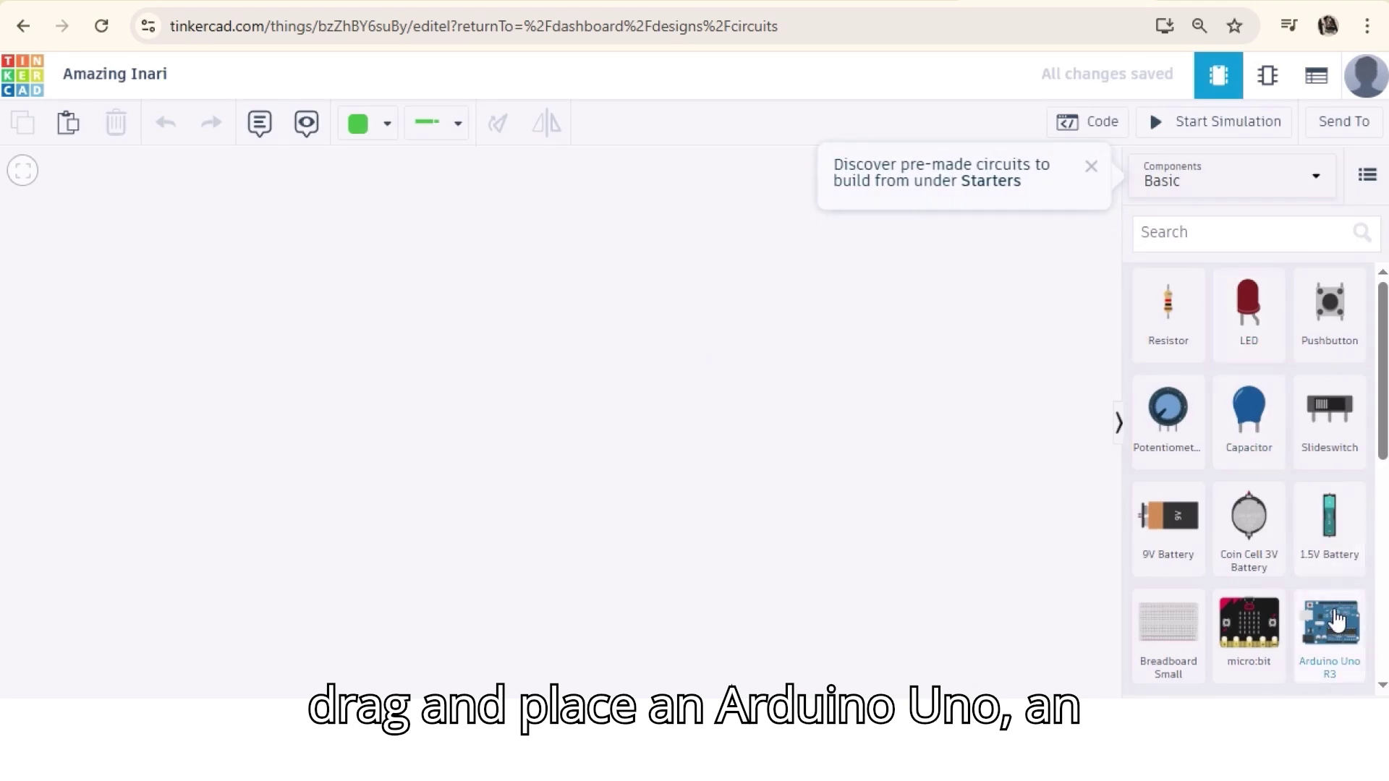
drag(1336, 621, 696, 422)
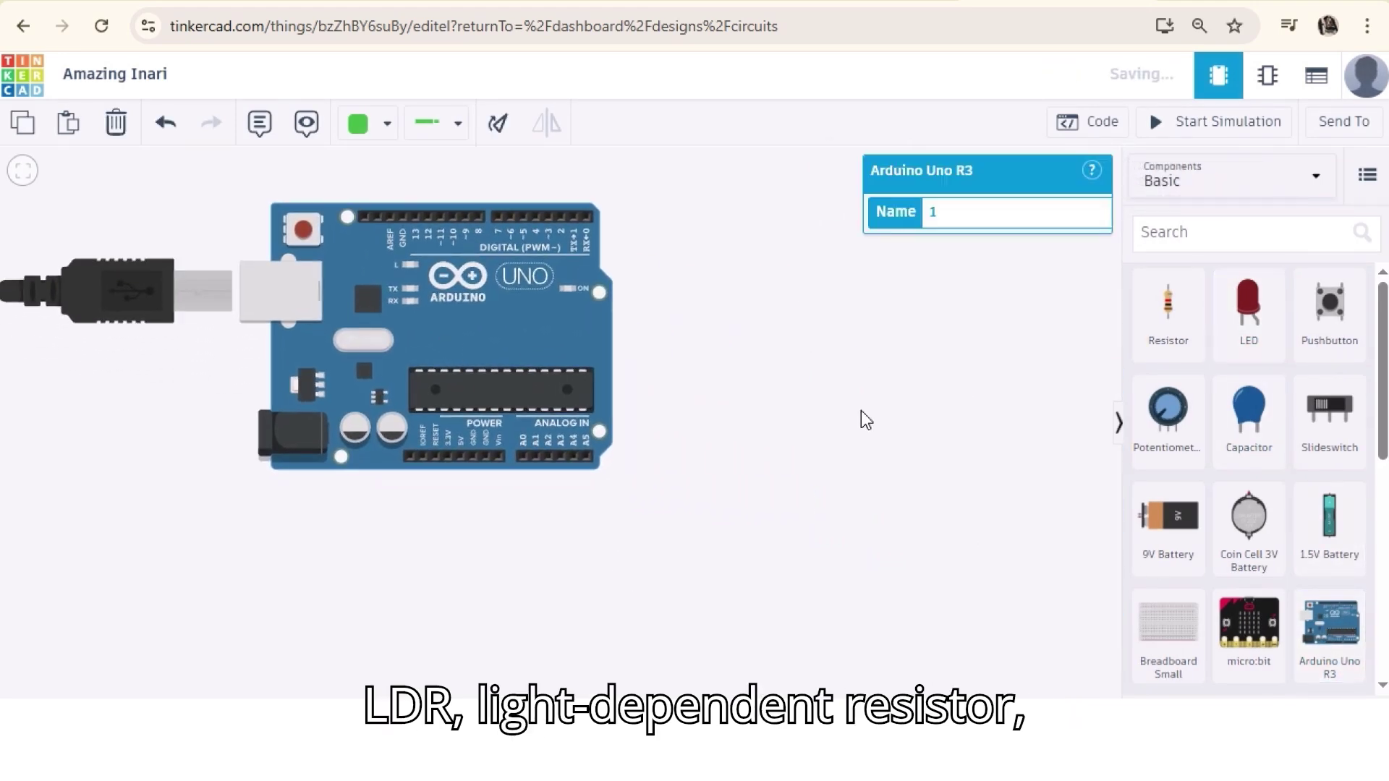
click(679, 397)
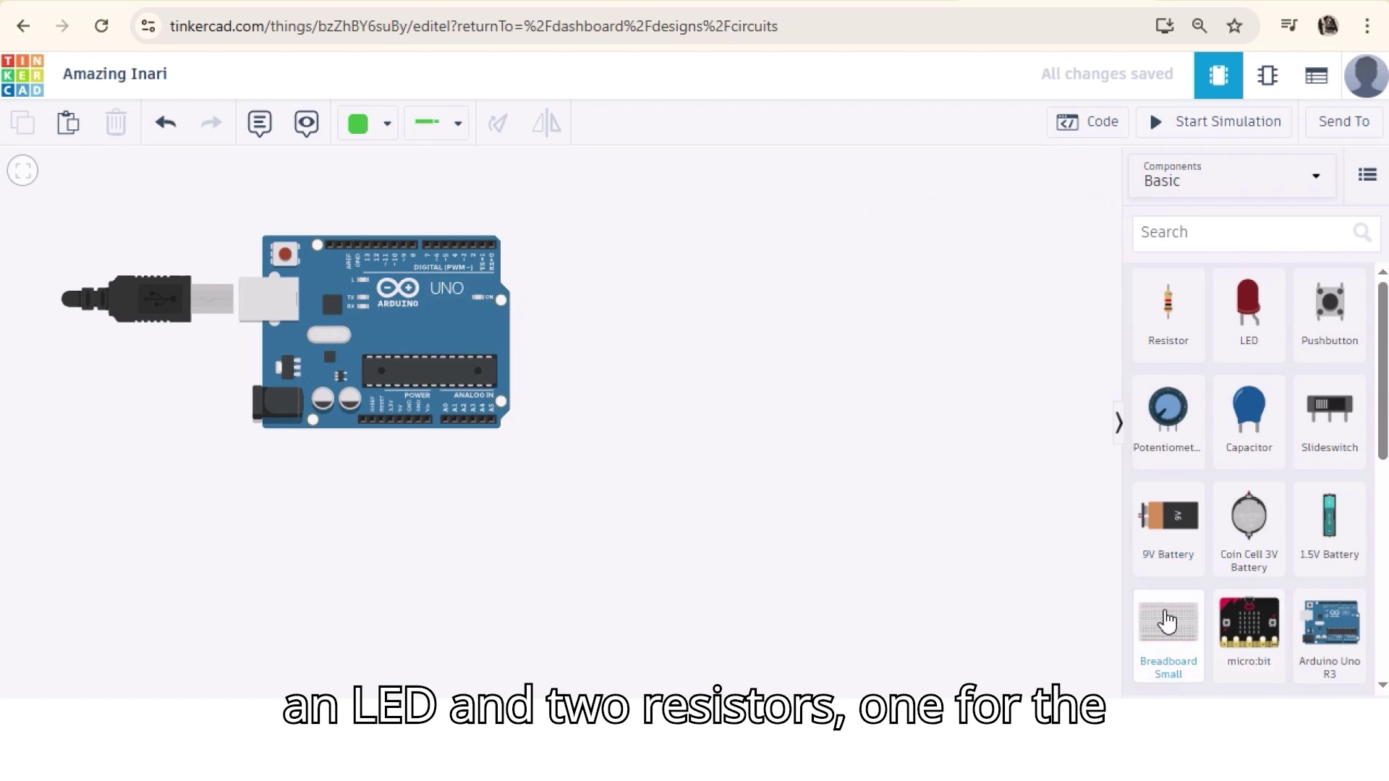
drag(1168, 621, 707, 350)
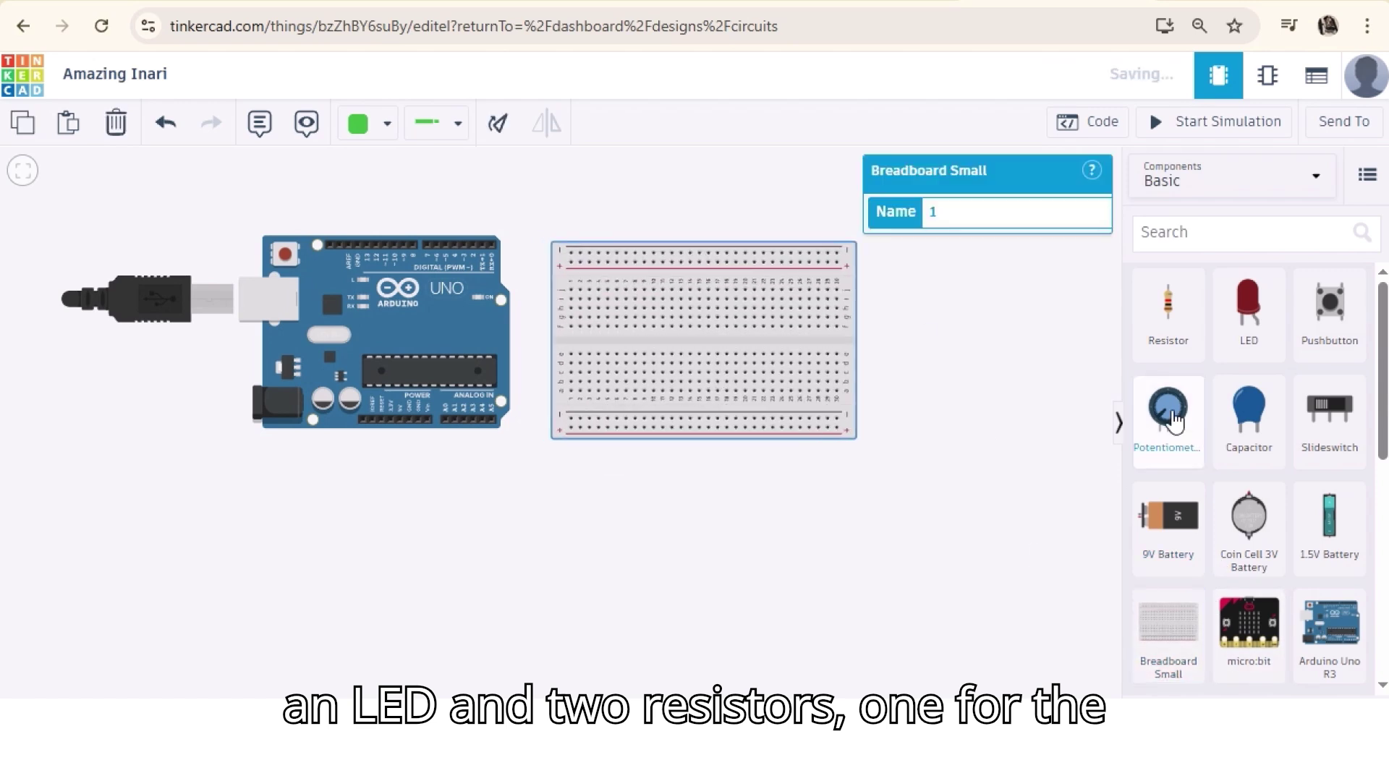
- Place a photoresistor across breadboard columns 9 and 10 and a red LED across columns 16 and 17
scroll(1258, 419, down, 10)
click(1049, 403)
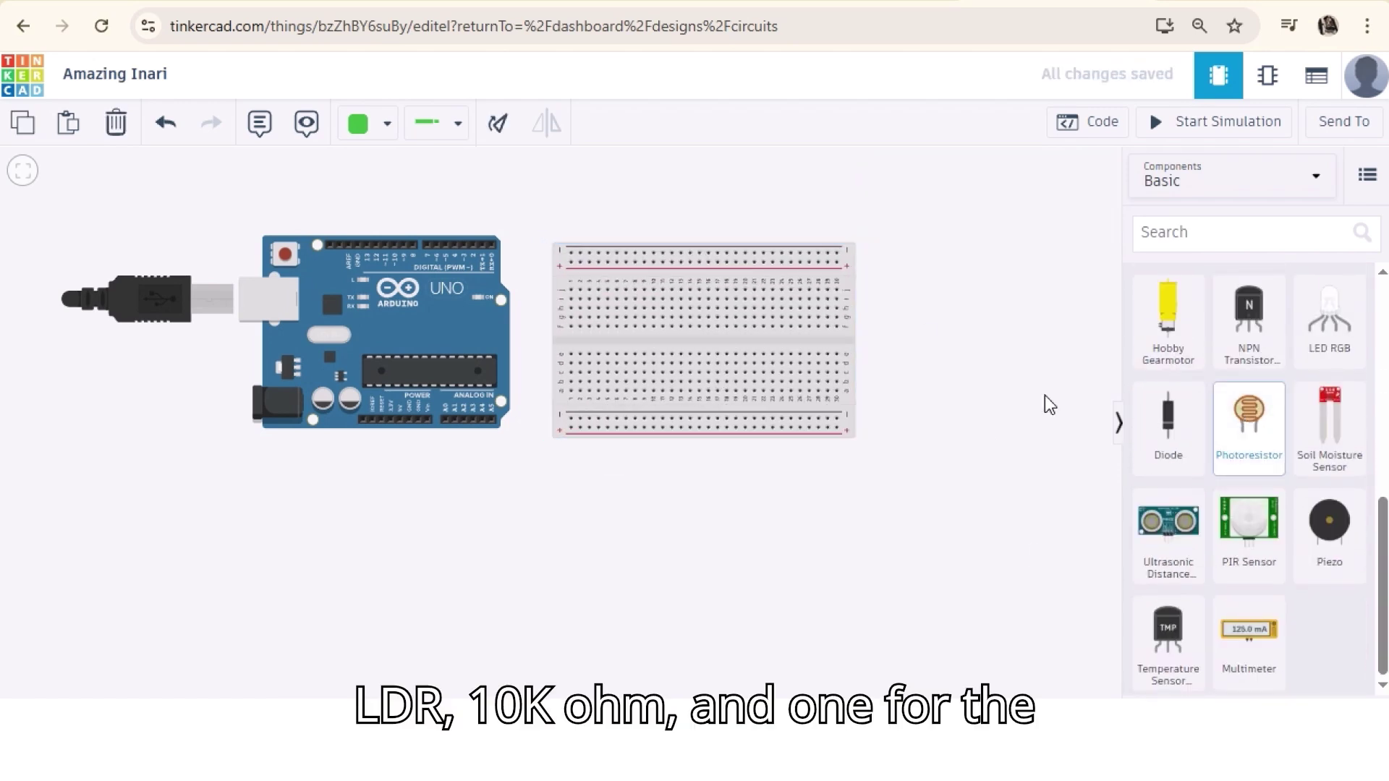
drag(1249, 416, 648, 311)
scroll(1238, 381, up, 10)
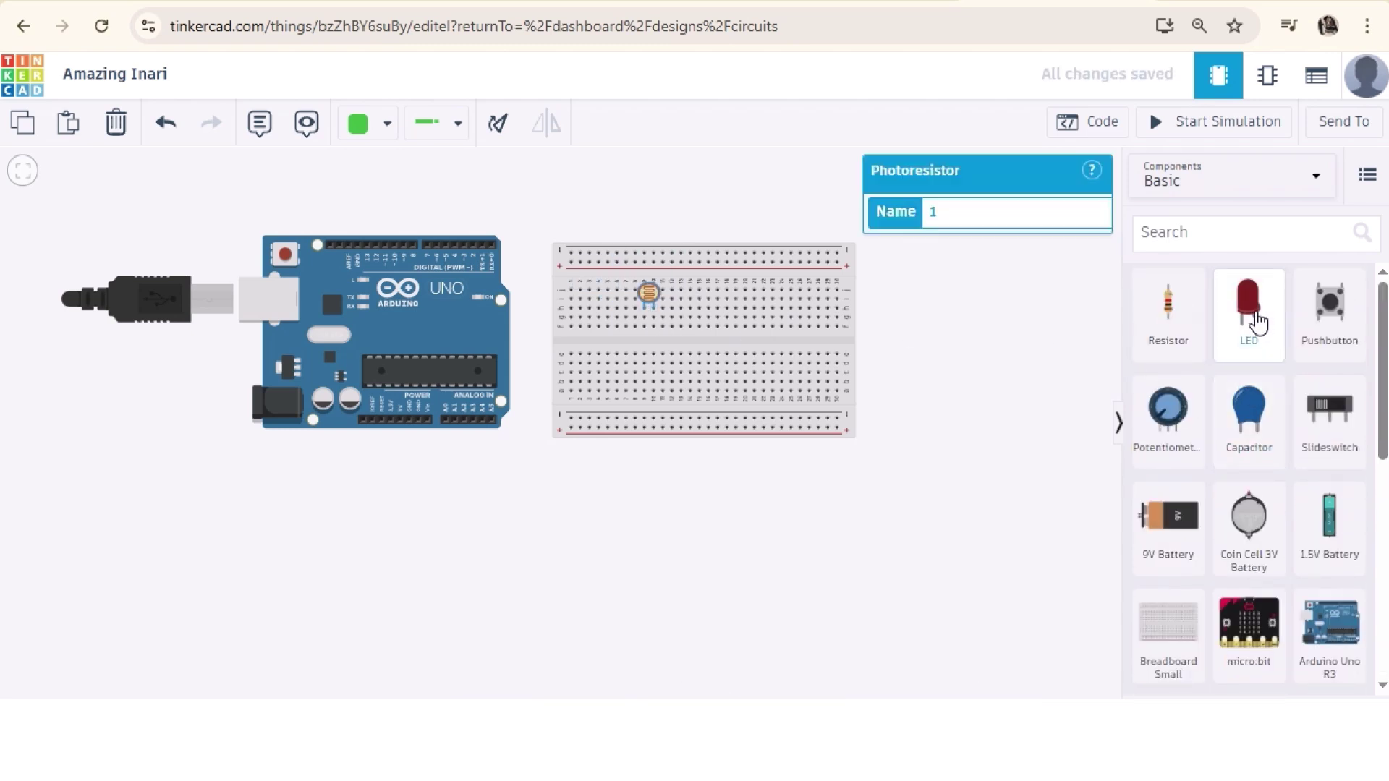
drag(1259, 322, 717, 306)
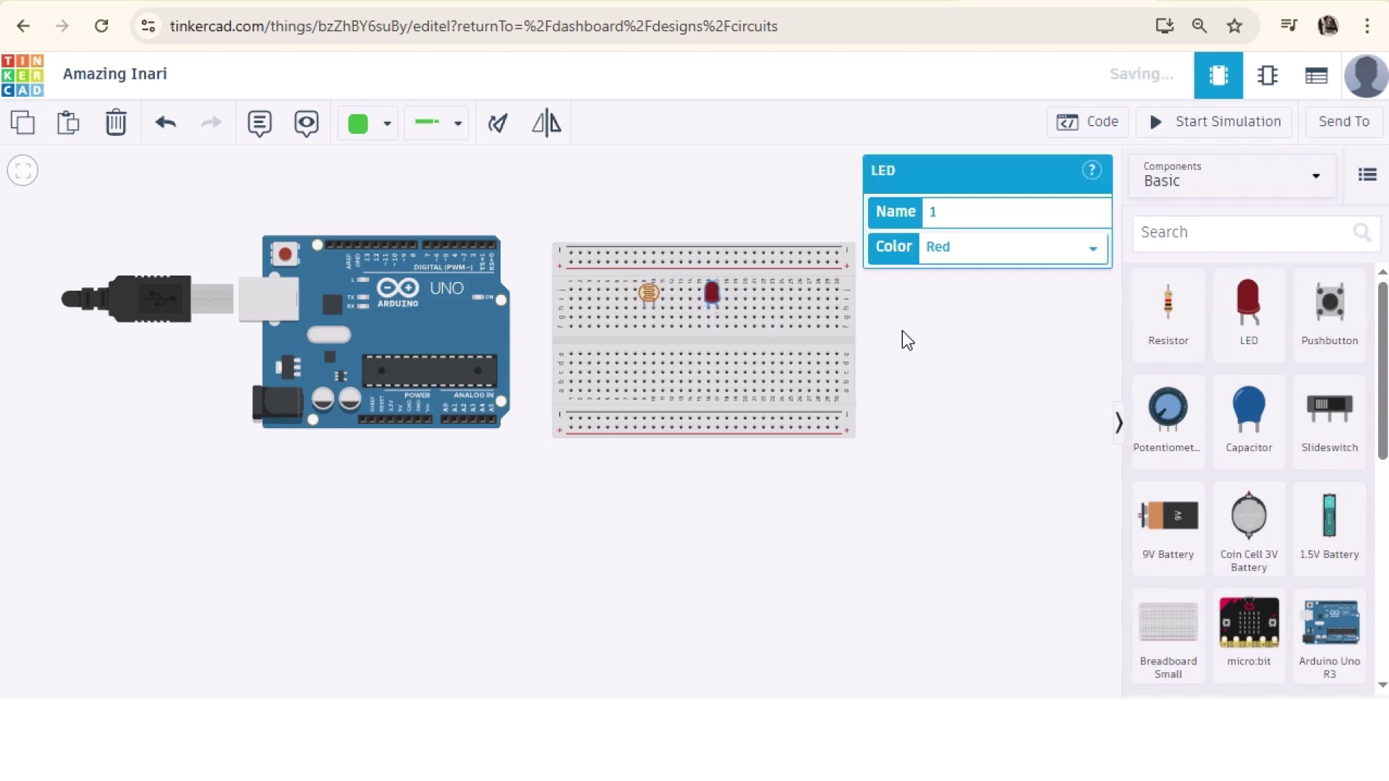
- Place a resistor across the breadboard gap in the LED's column 17 and set its resistance to 220 Ω
drag(1167, 311, 718, 341)
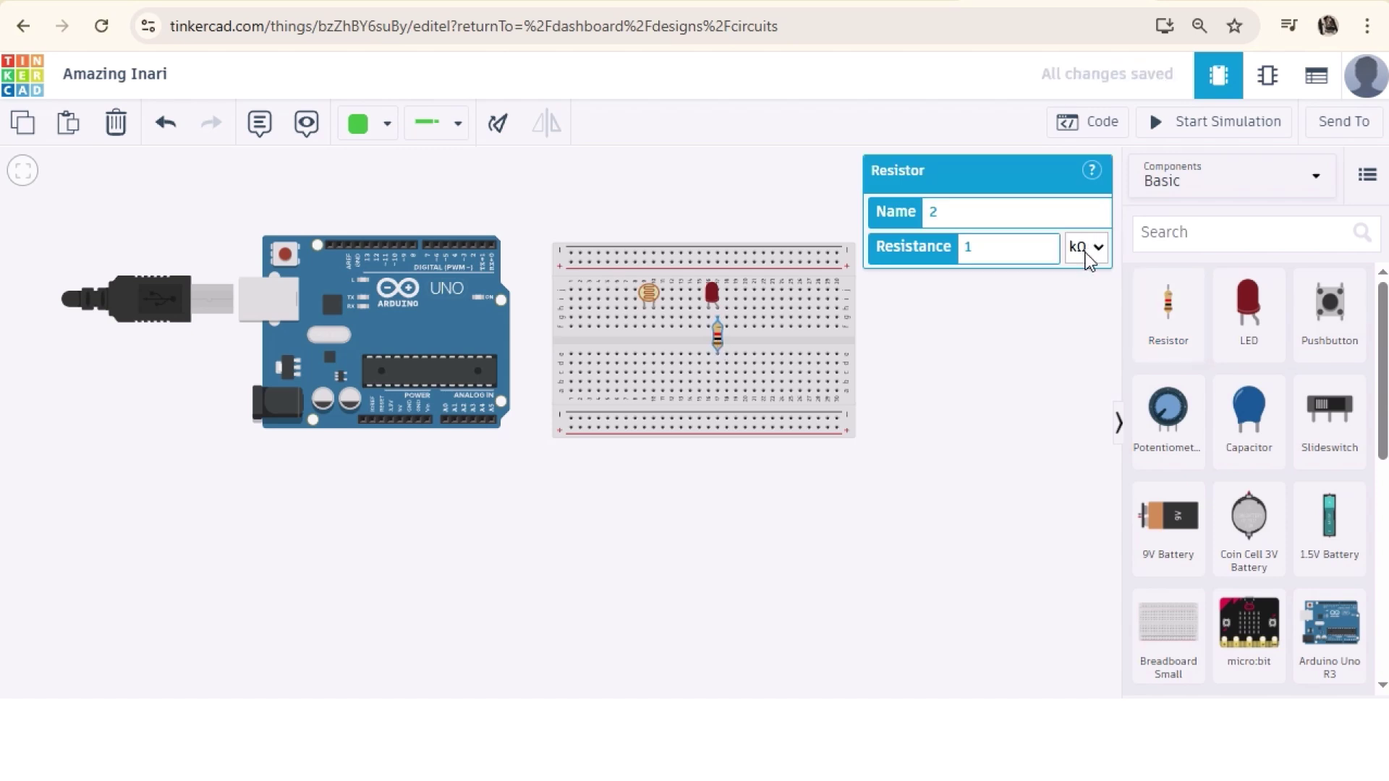
click(1070, 388)
text(220)
click(988, 356)
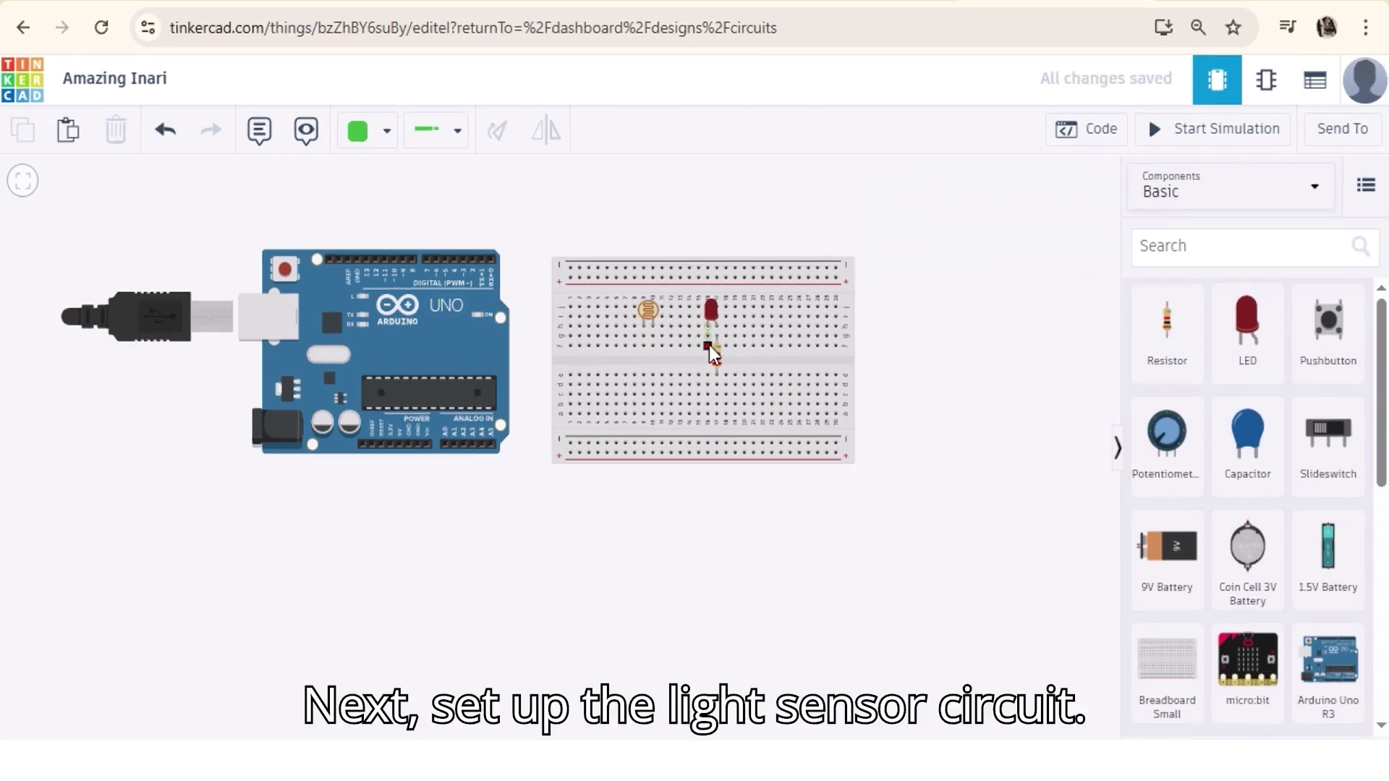
- Wire the LED's column 16 leg to the breadboard's lower negative rail and color the wire black
click(709, 326)
click(708, 444)
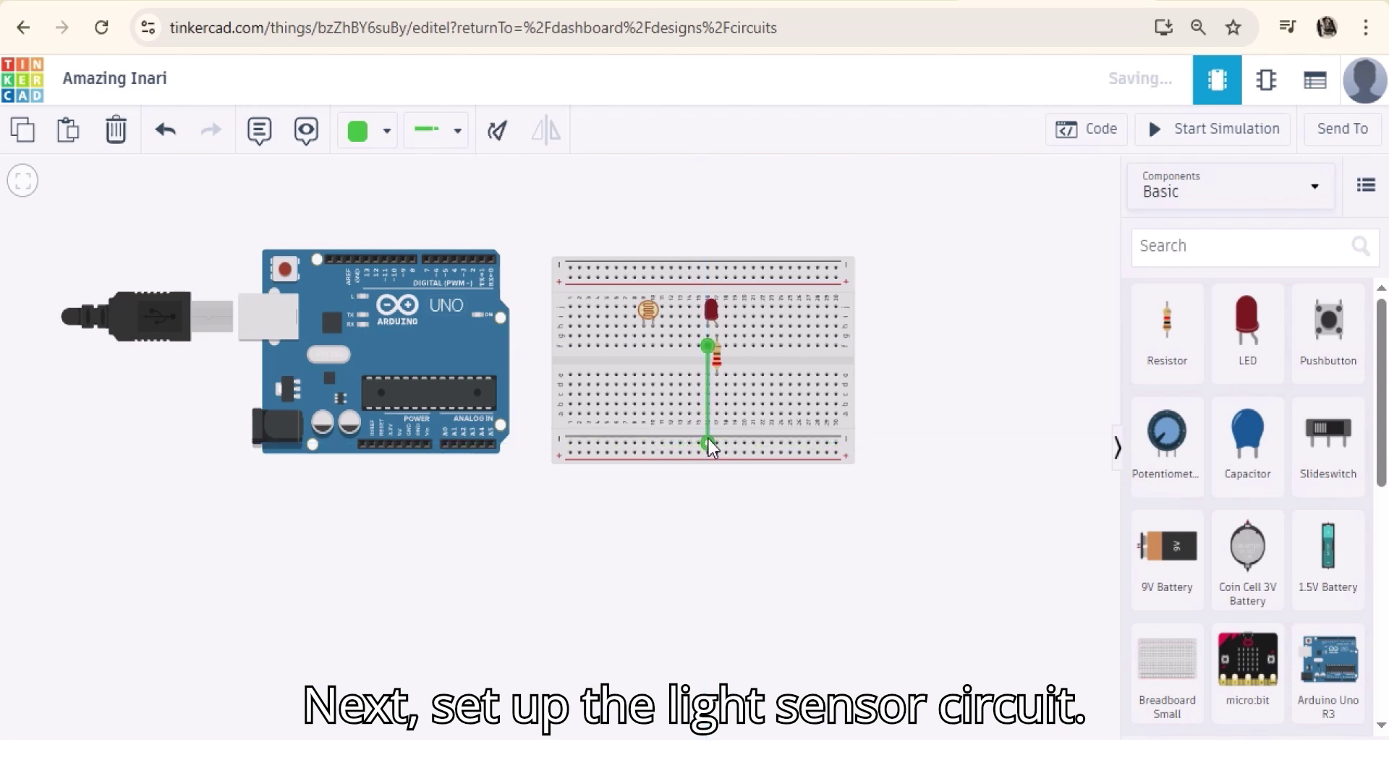
click(371, 131)
click(415, 207)
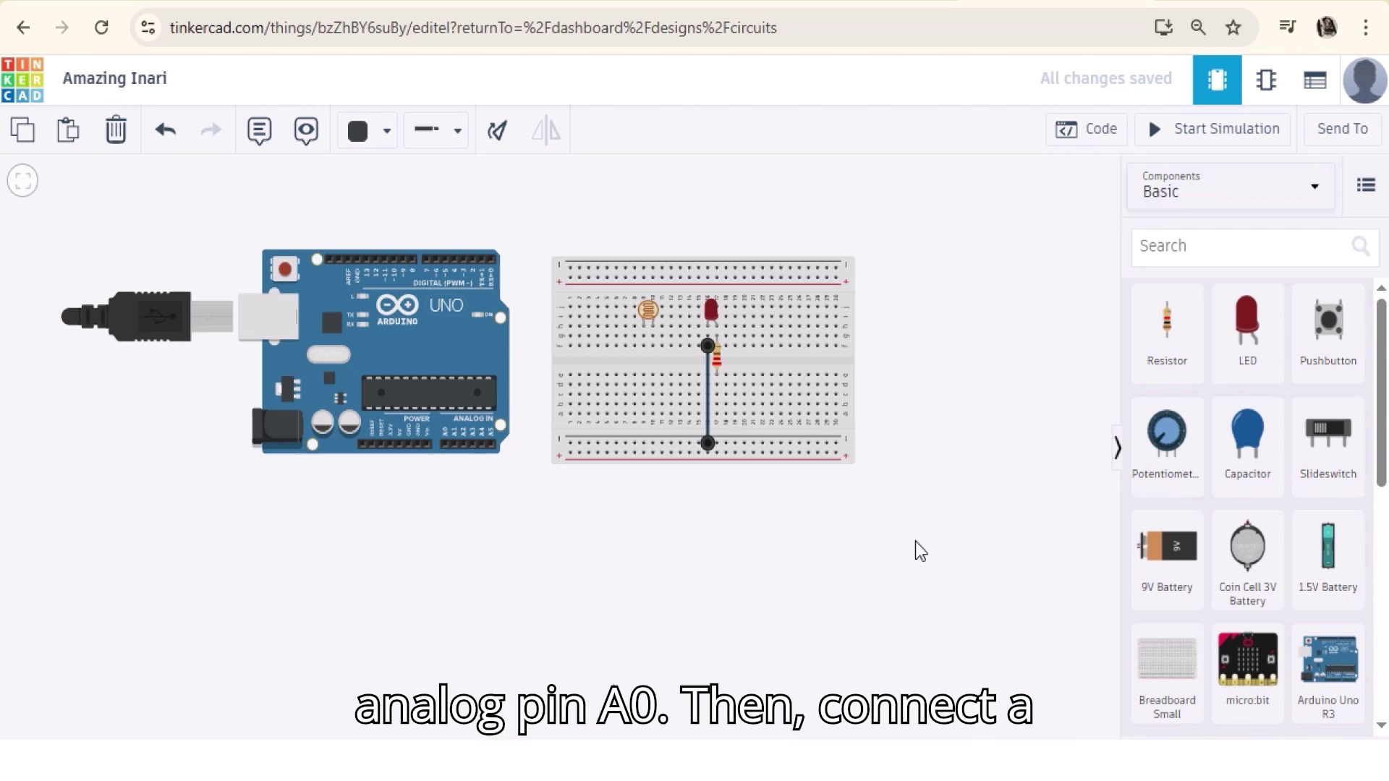
click(984, 325)
- Add a 10 kΩ resistor across the gap in the photoresistor's column 10 and wire its lower end to the lower negative rail
drag(1169, 336, 652, 367)
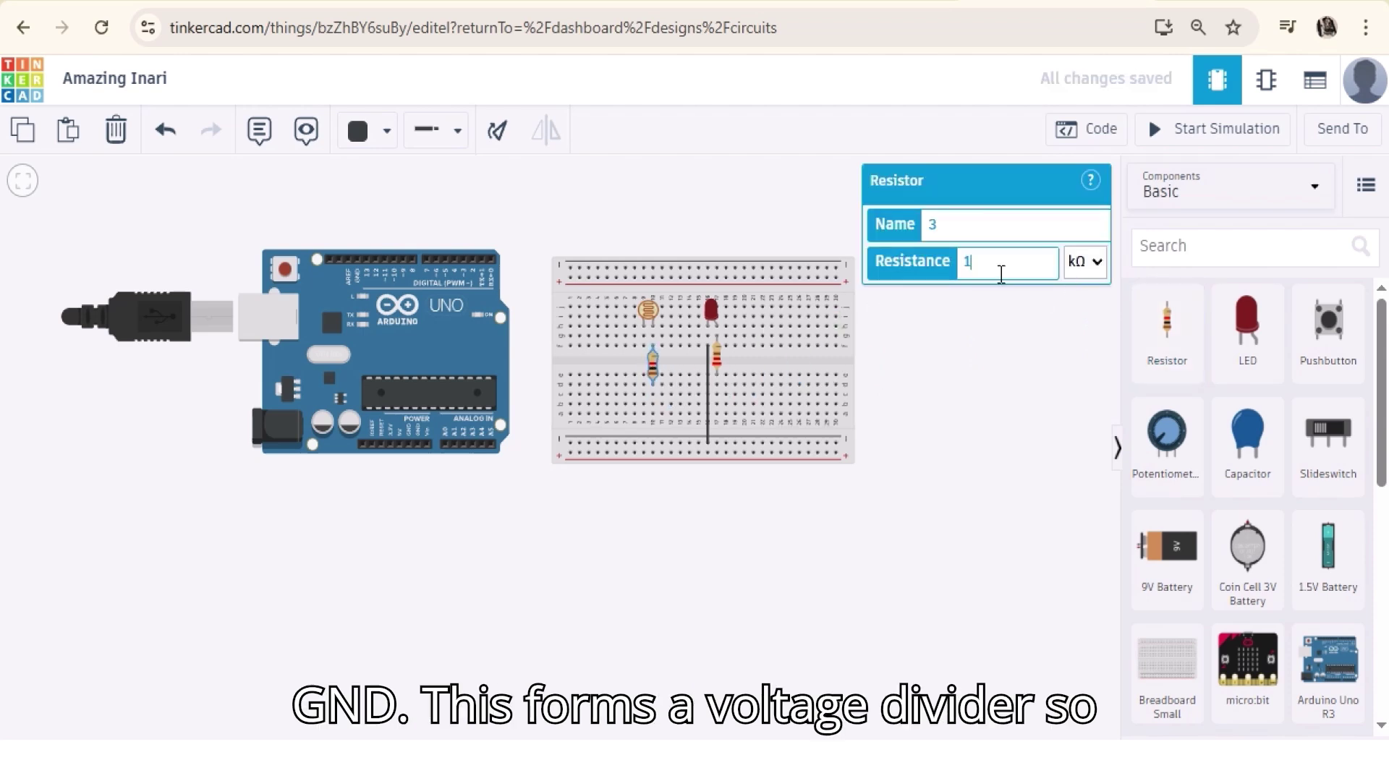
text(0)
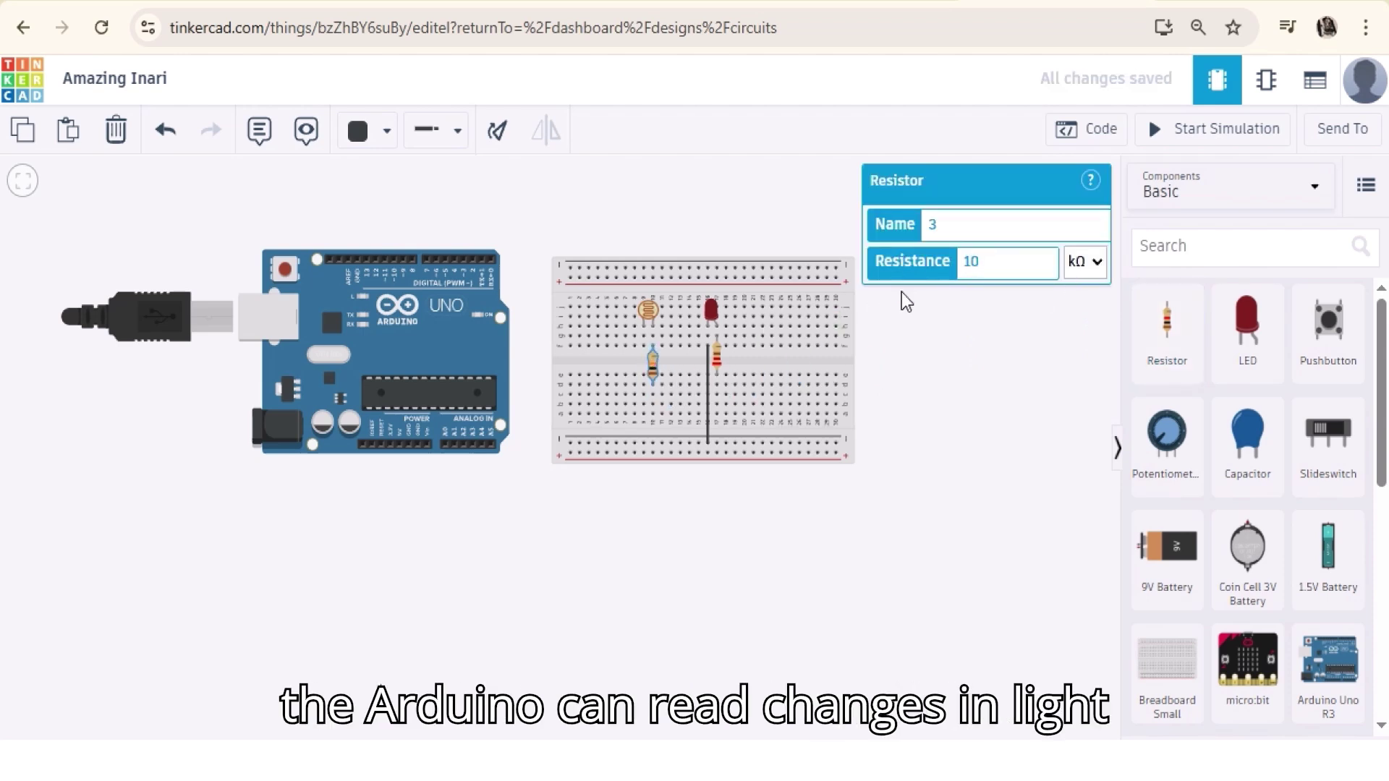
click(927, 376)
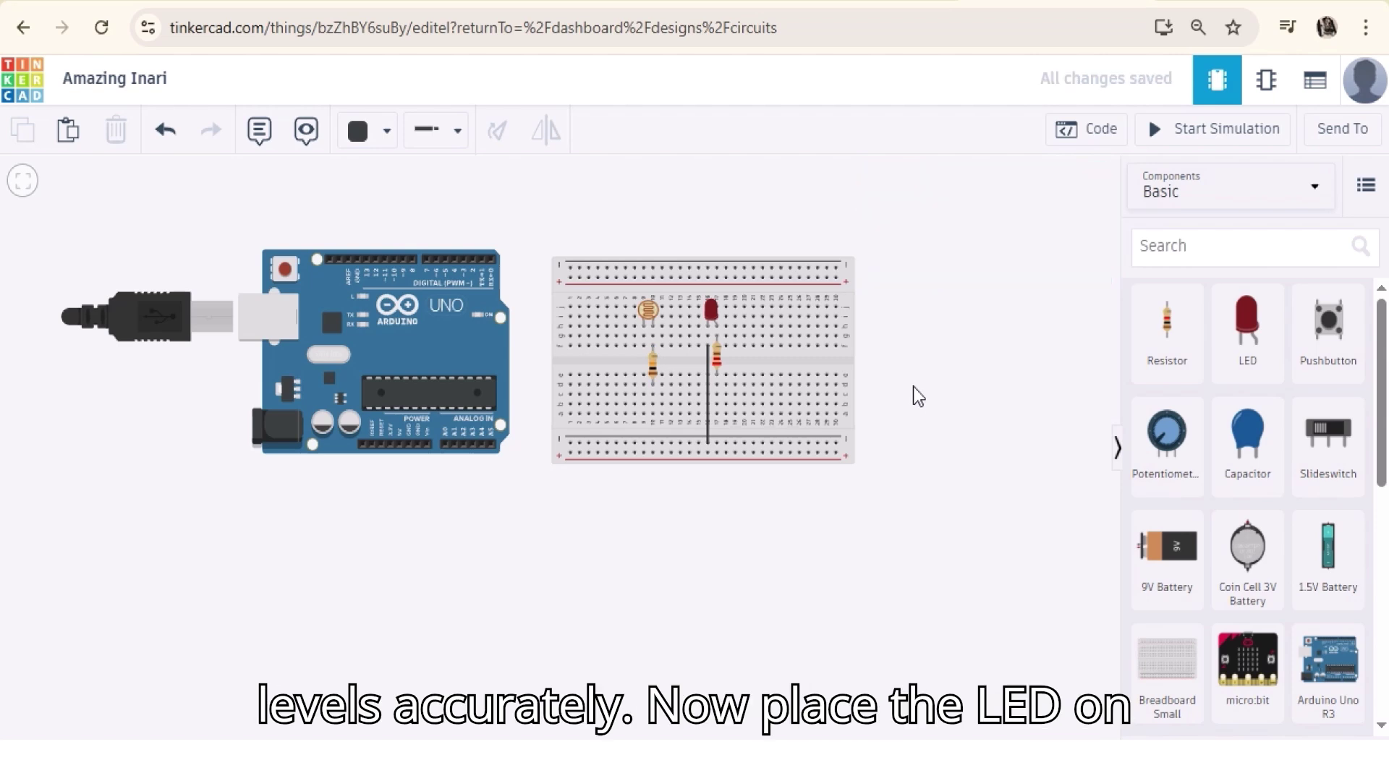
click(652, 406)
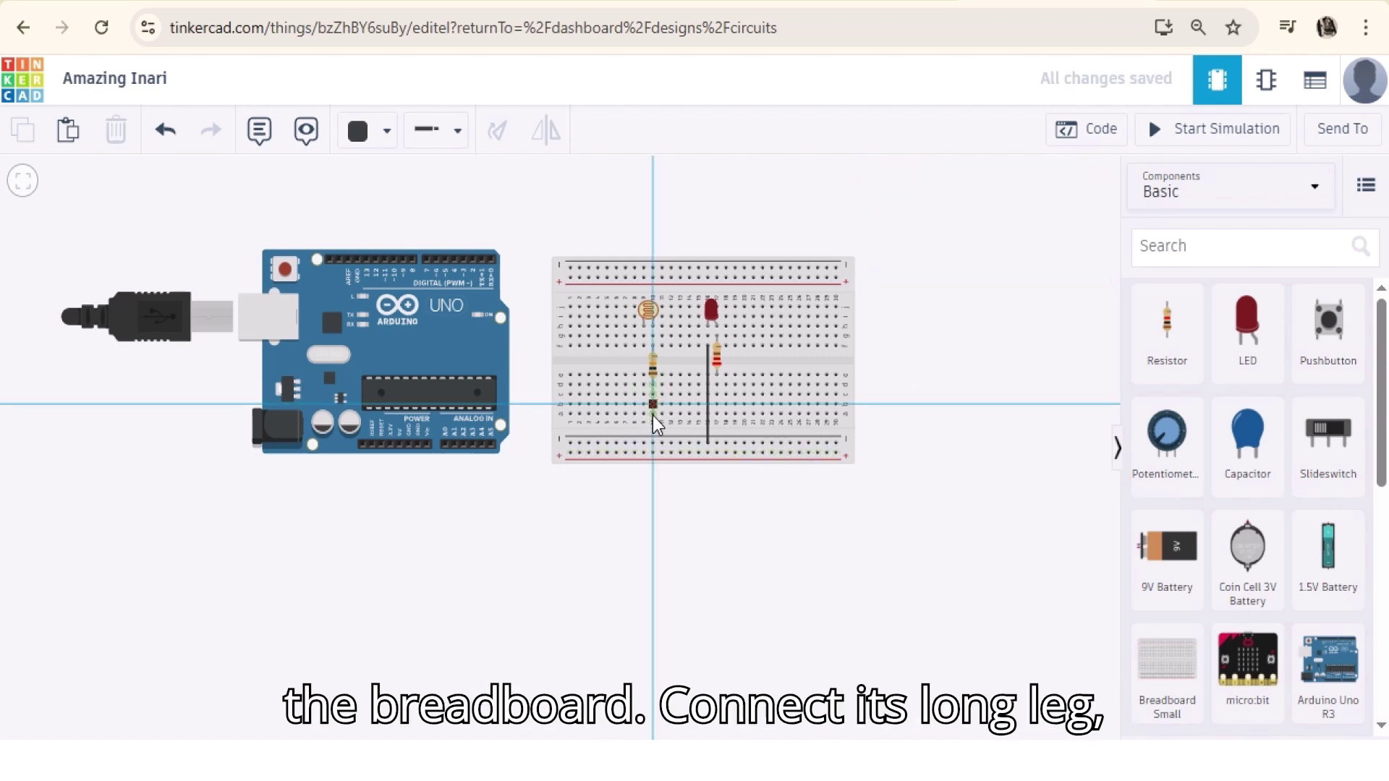
click(653, 444)
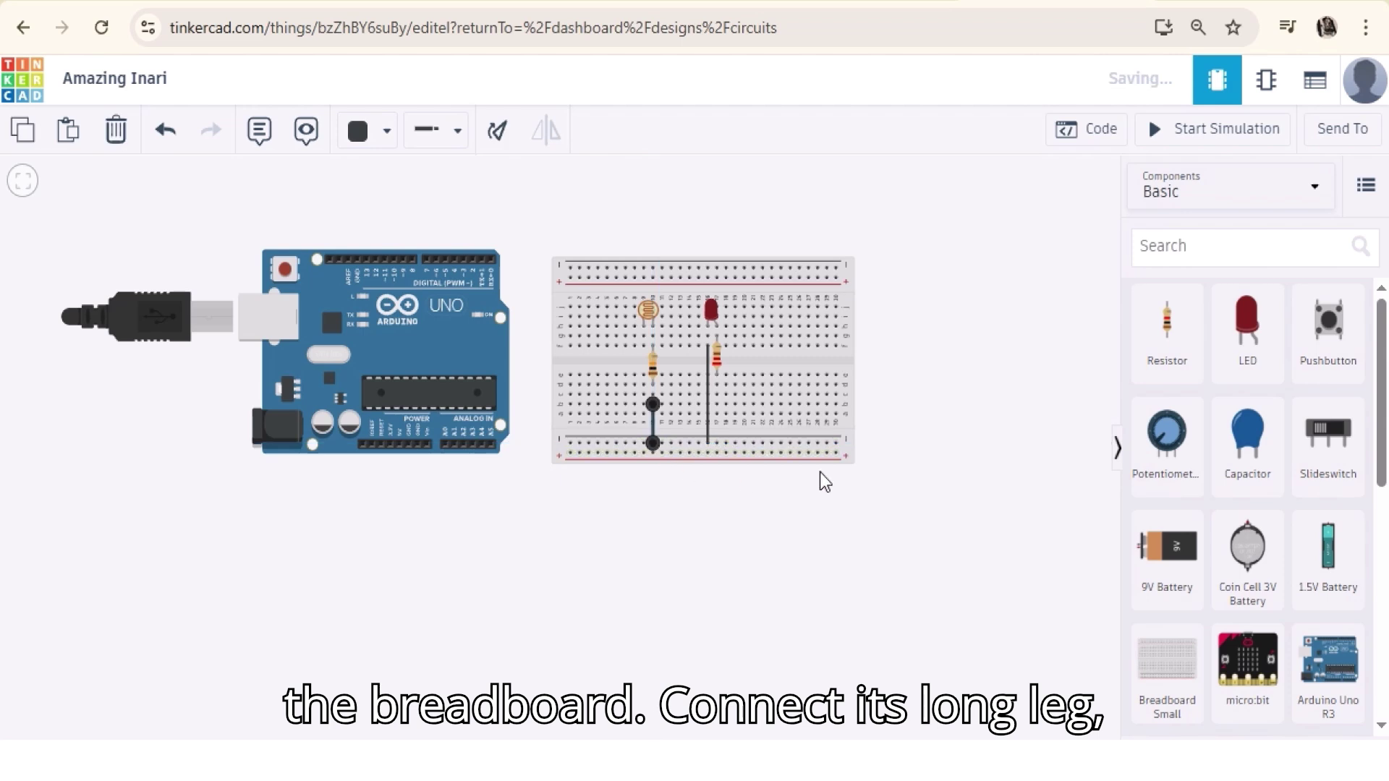
click(868, 469)
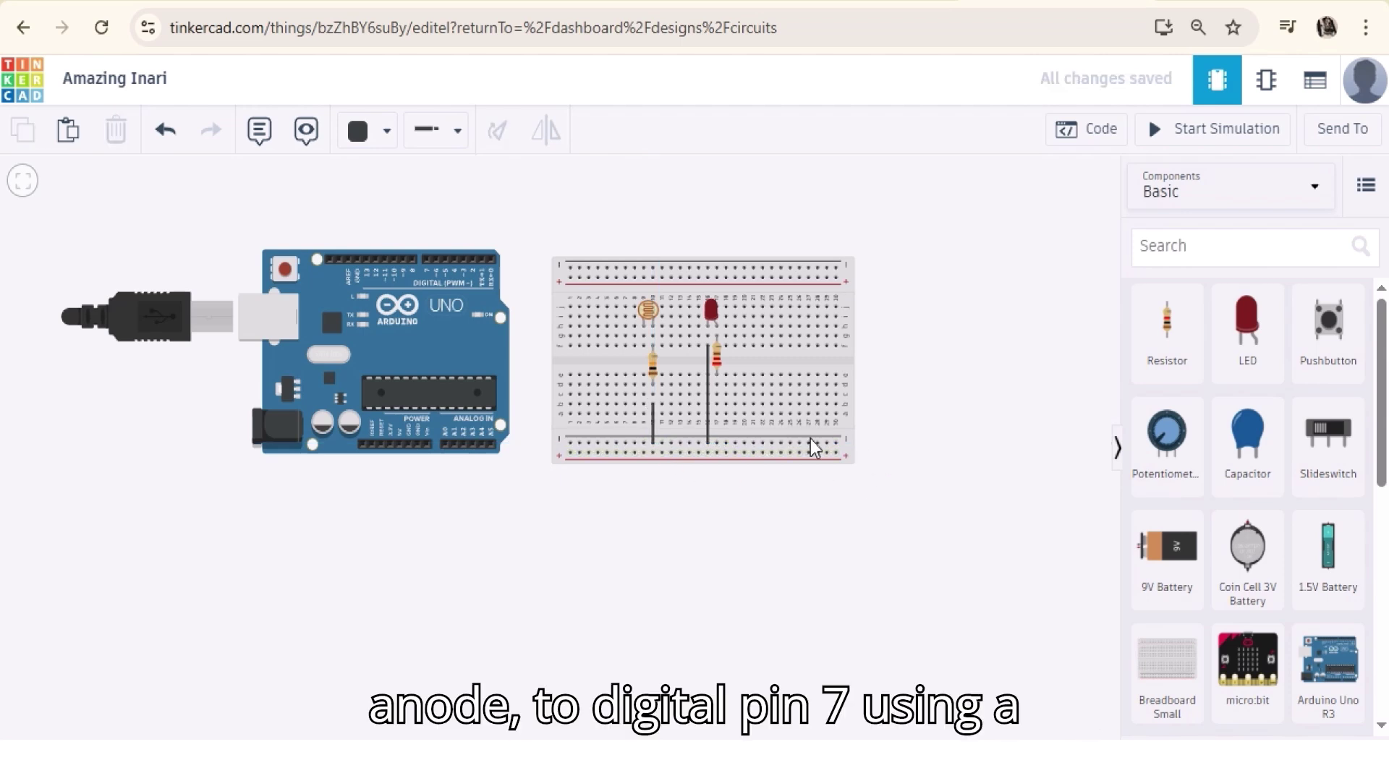
- Wire the photoresistor's column 9 leg to the breadboard's lower positive rail and color the wire red
click(645, 350)
click(643, 453)
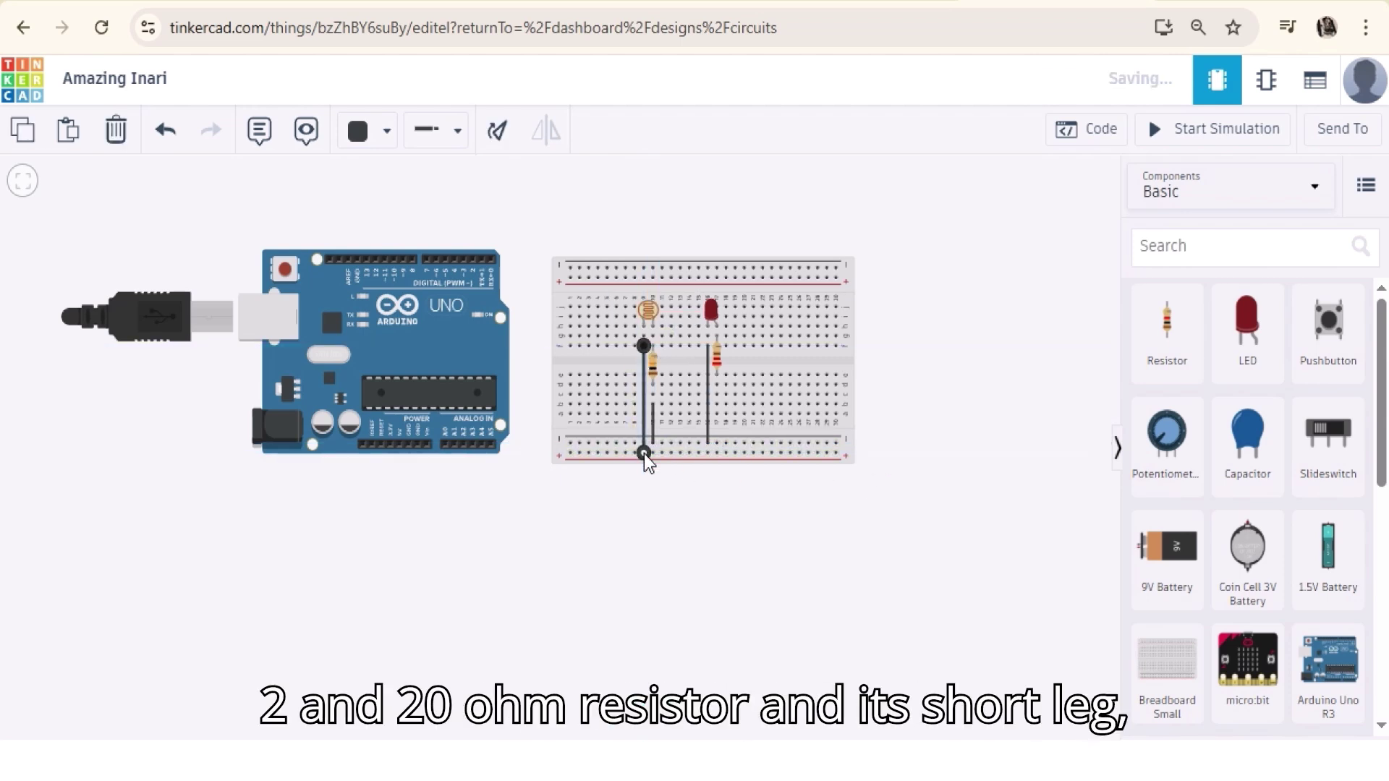
click(362, 131)
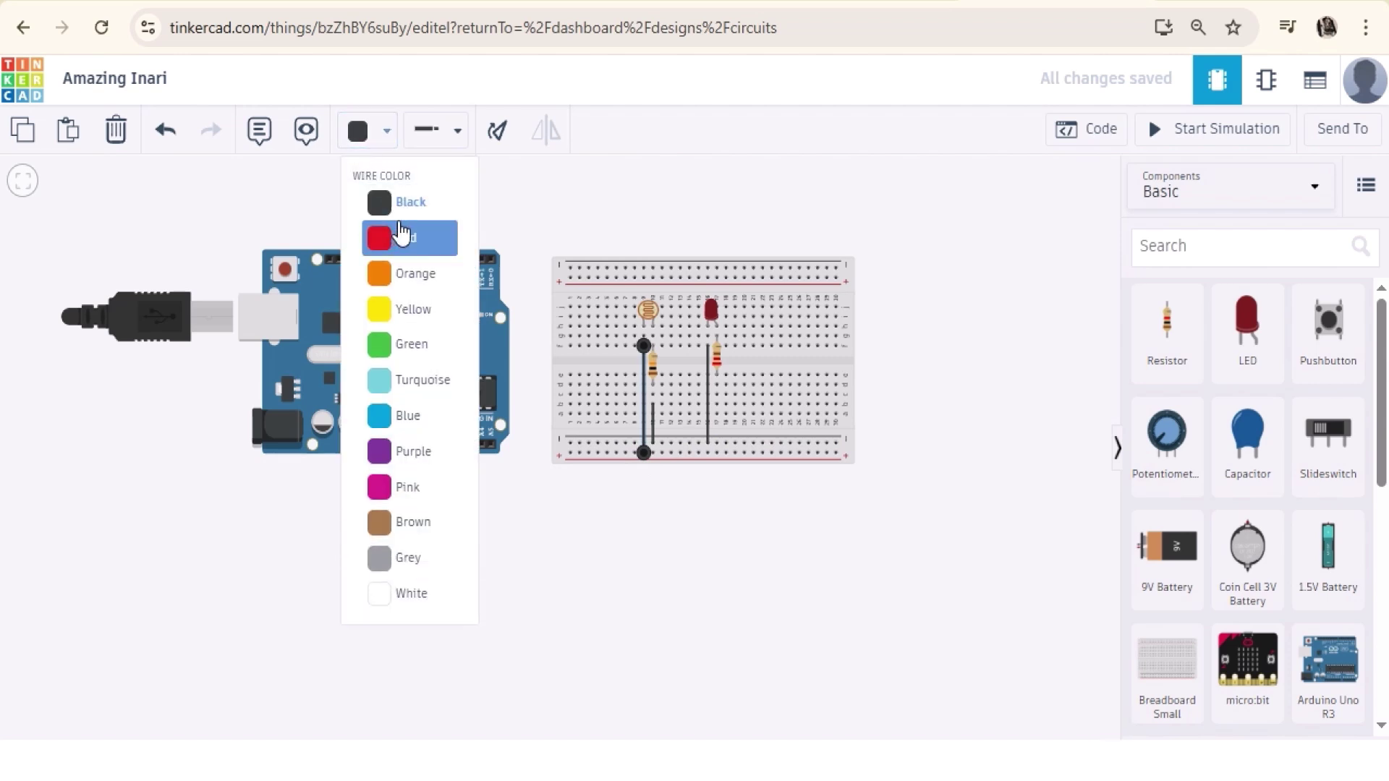
click(405, 237)
click(973, 428)
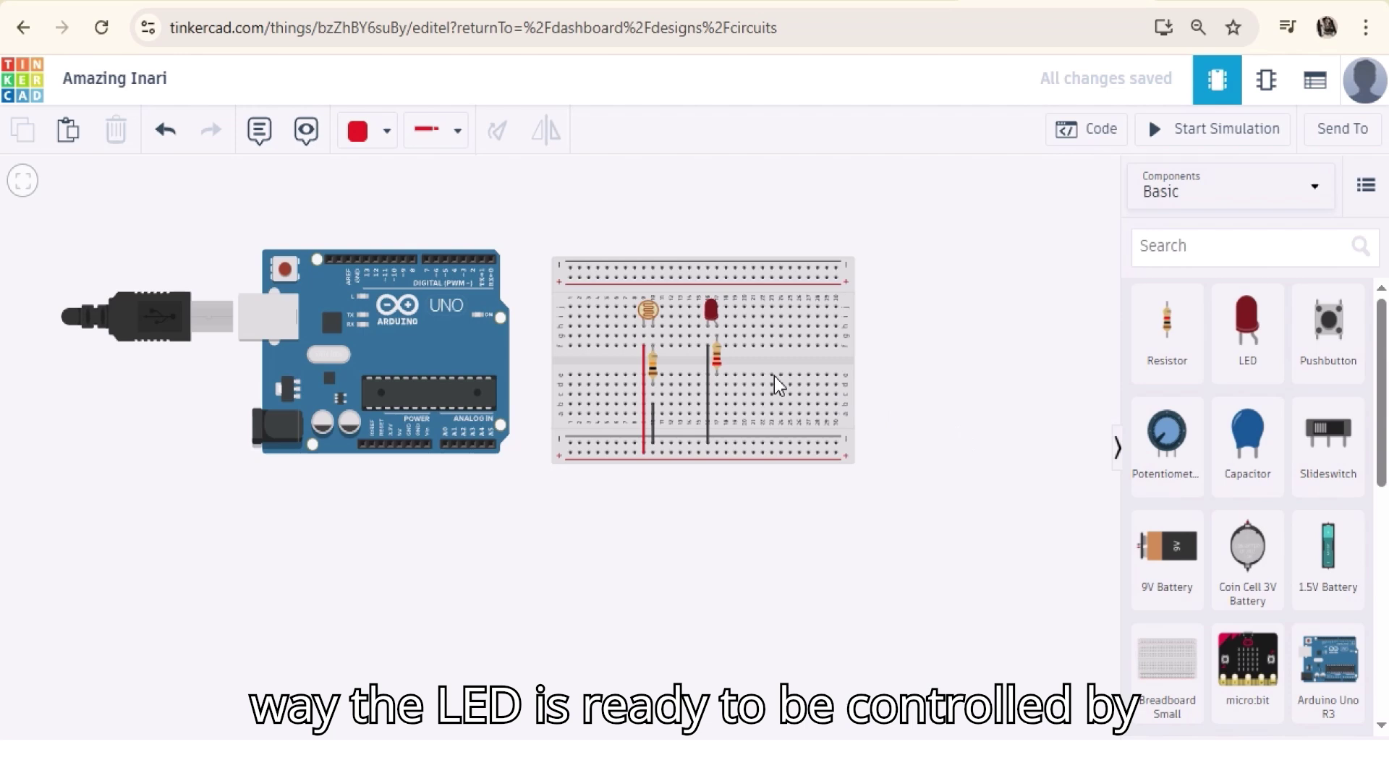
- Connect the photoresistor's column 9 leg to Arduino pin A0, bend the wire to run below the boards, and color it green
click(643, 337)
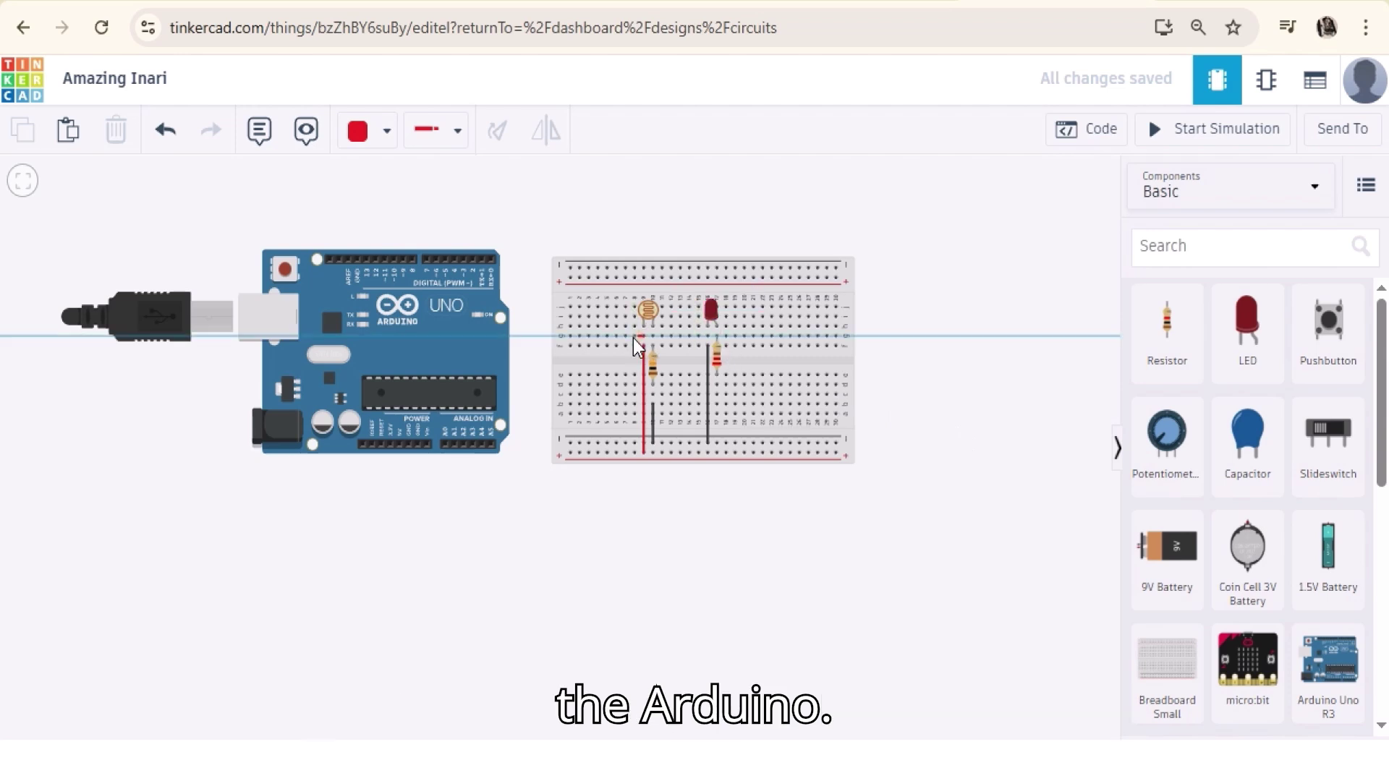
click(445, 442)
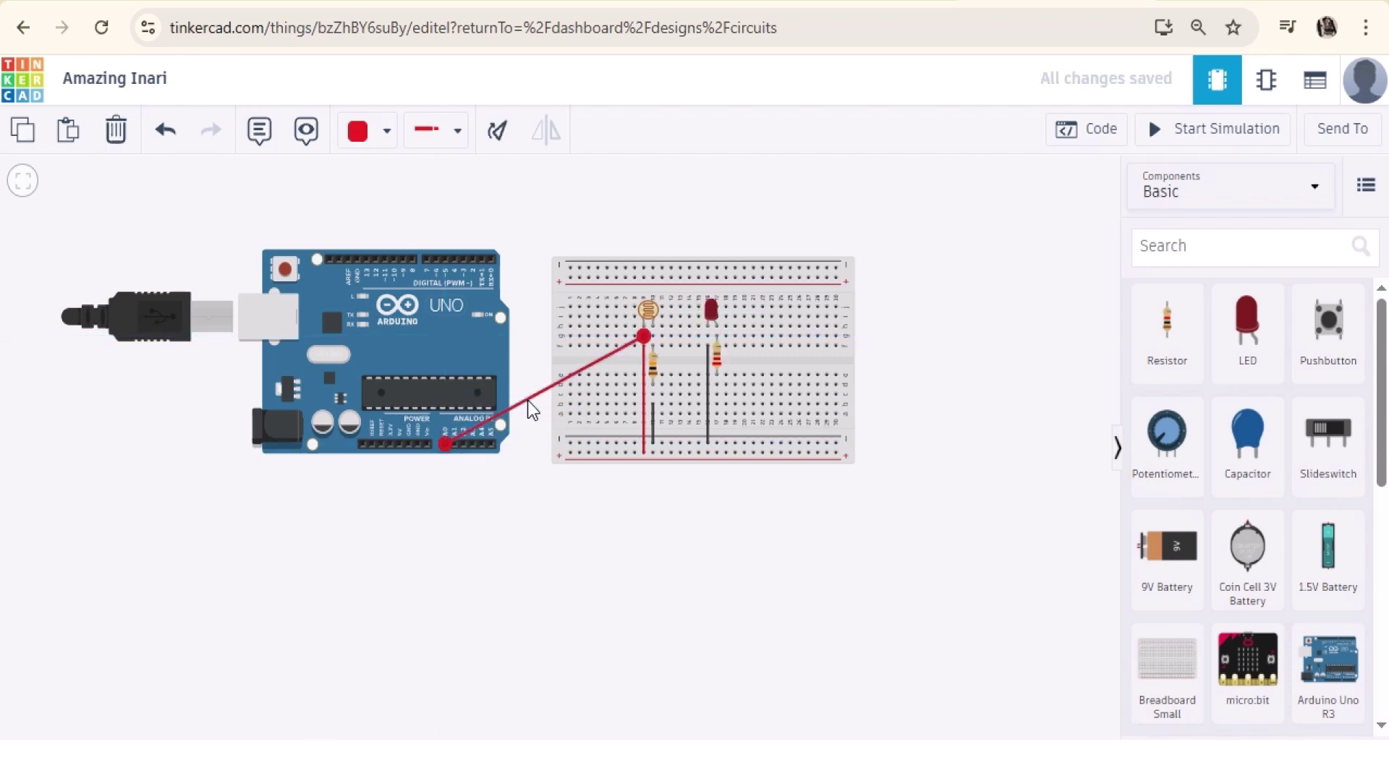
drag(527, 401, 449, 485)
drag(539, 432, 603, 477)
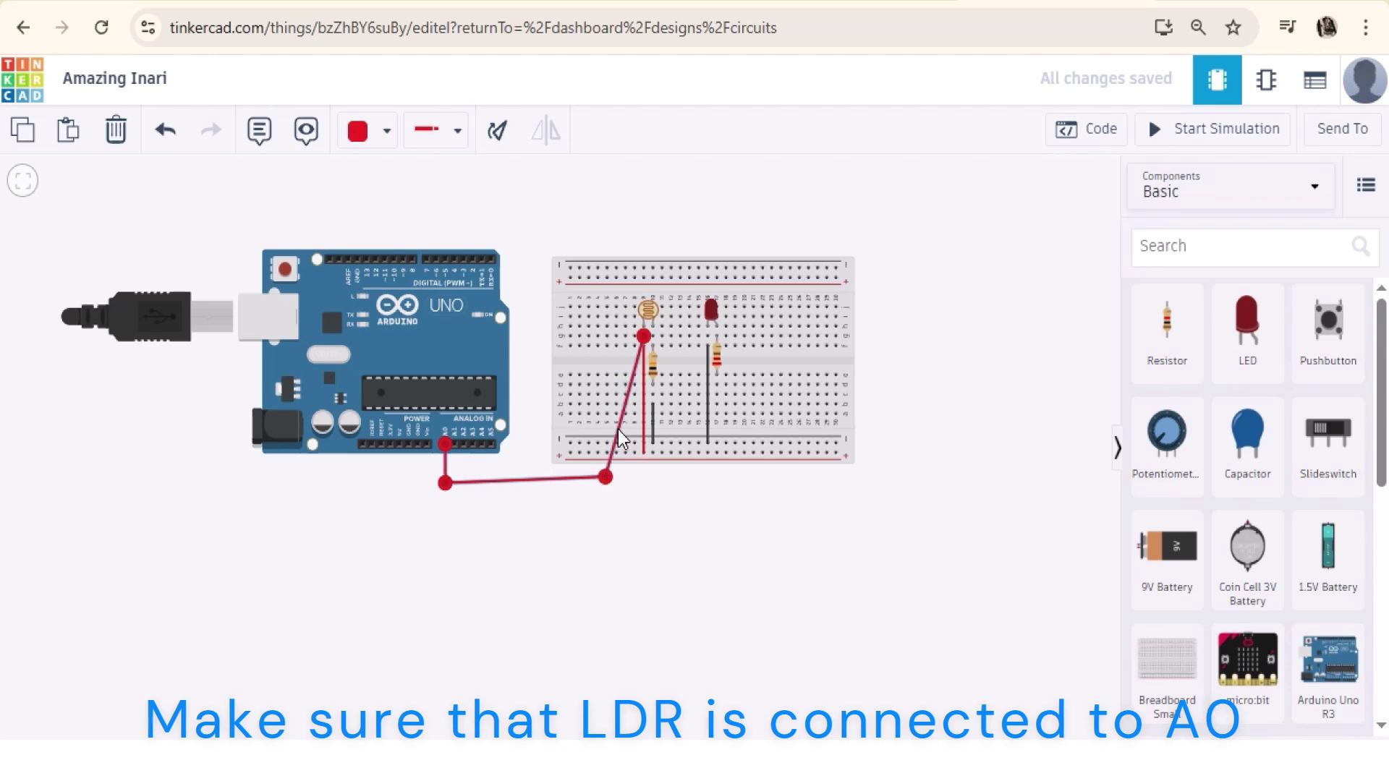
drag(620, 432, 619, 337)
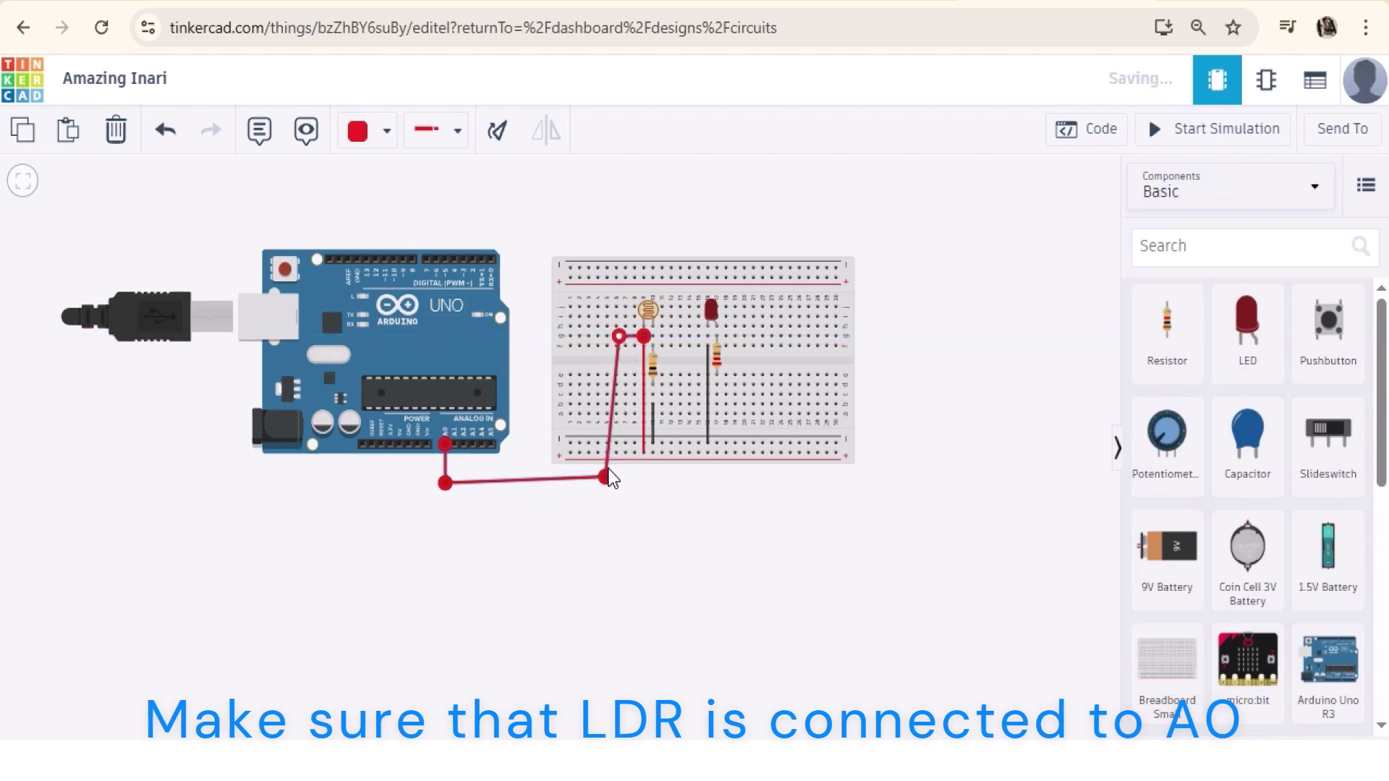
drag(605, 476, 618, 480)
click(385, 136)
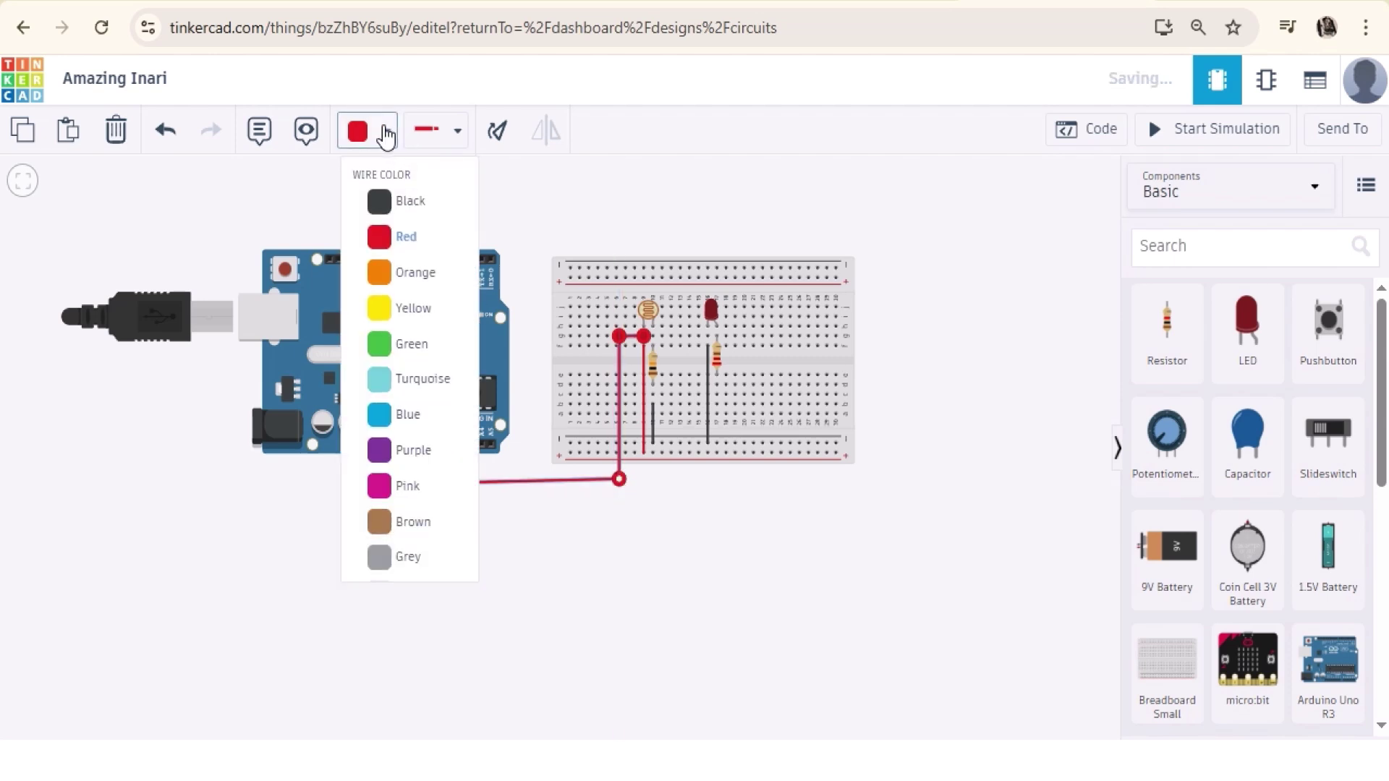
click(424, 341)
click(709, 550)
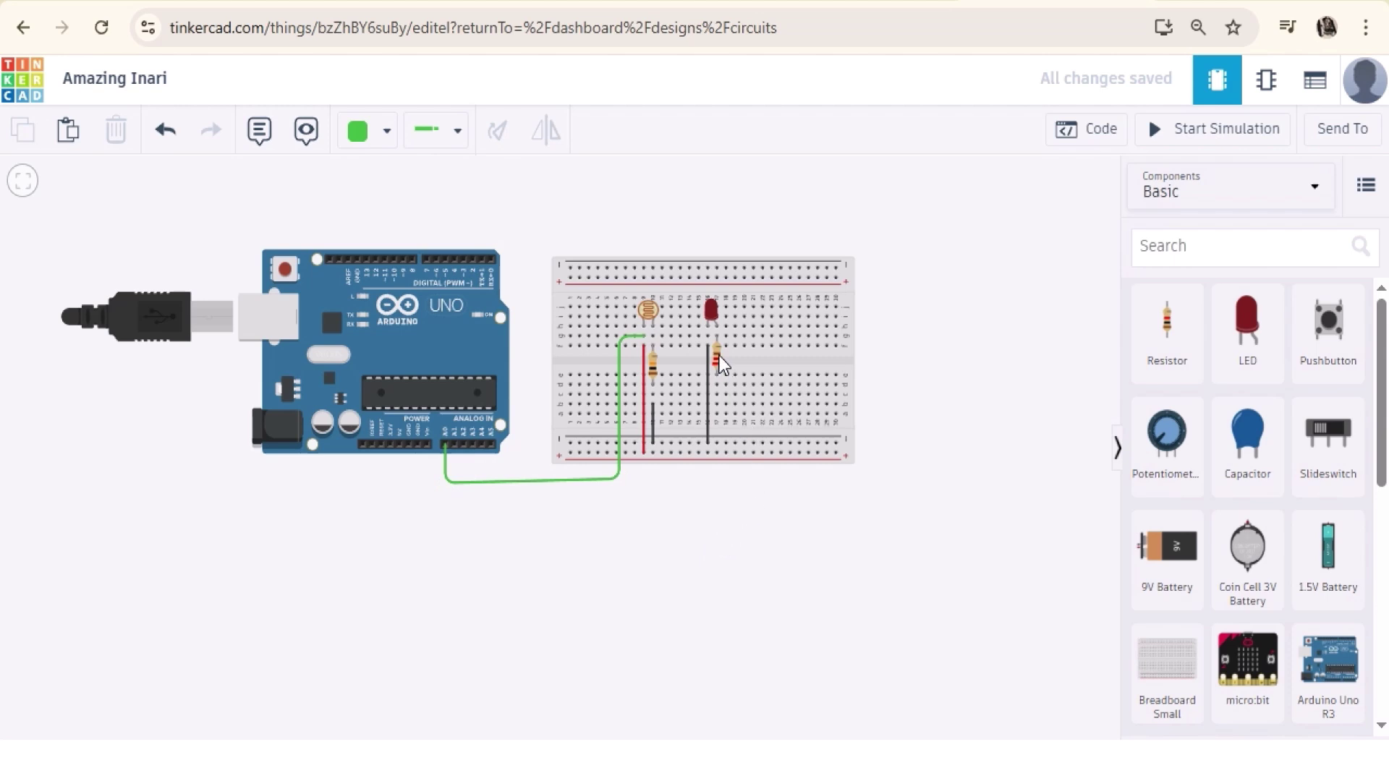
- Connect the breadboard's lower negative rail to an Arduino GND pin, bend the wire to run below the Arduino, and color it black
click(569, 444)
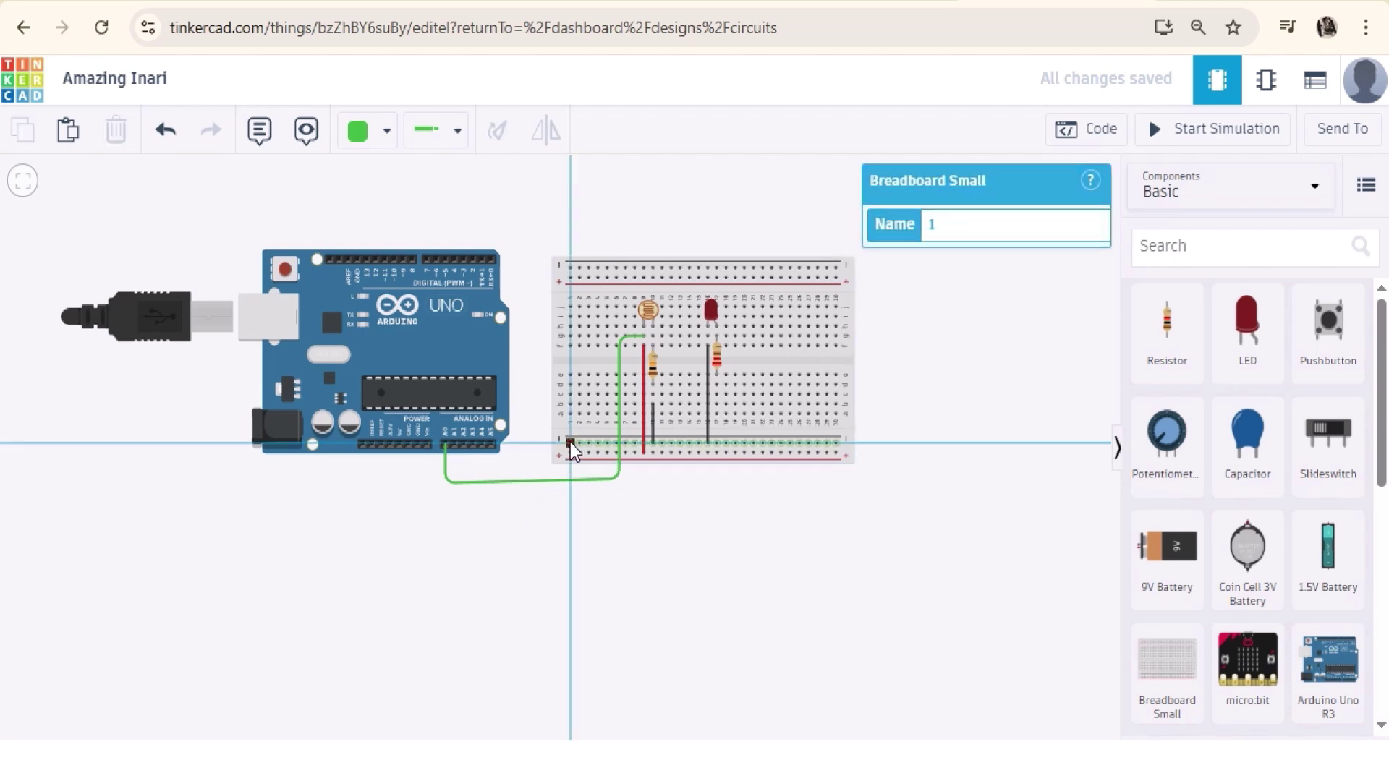
click(408, 442)
scroll(397, 498, up, 2)
scroll(397, 498, up, 2)
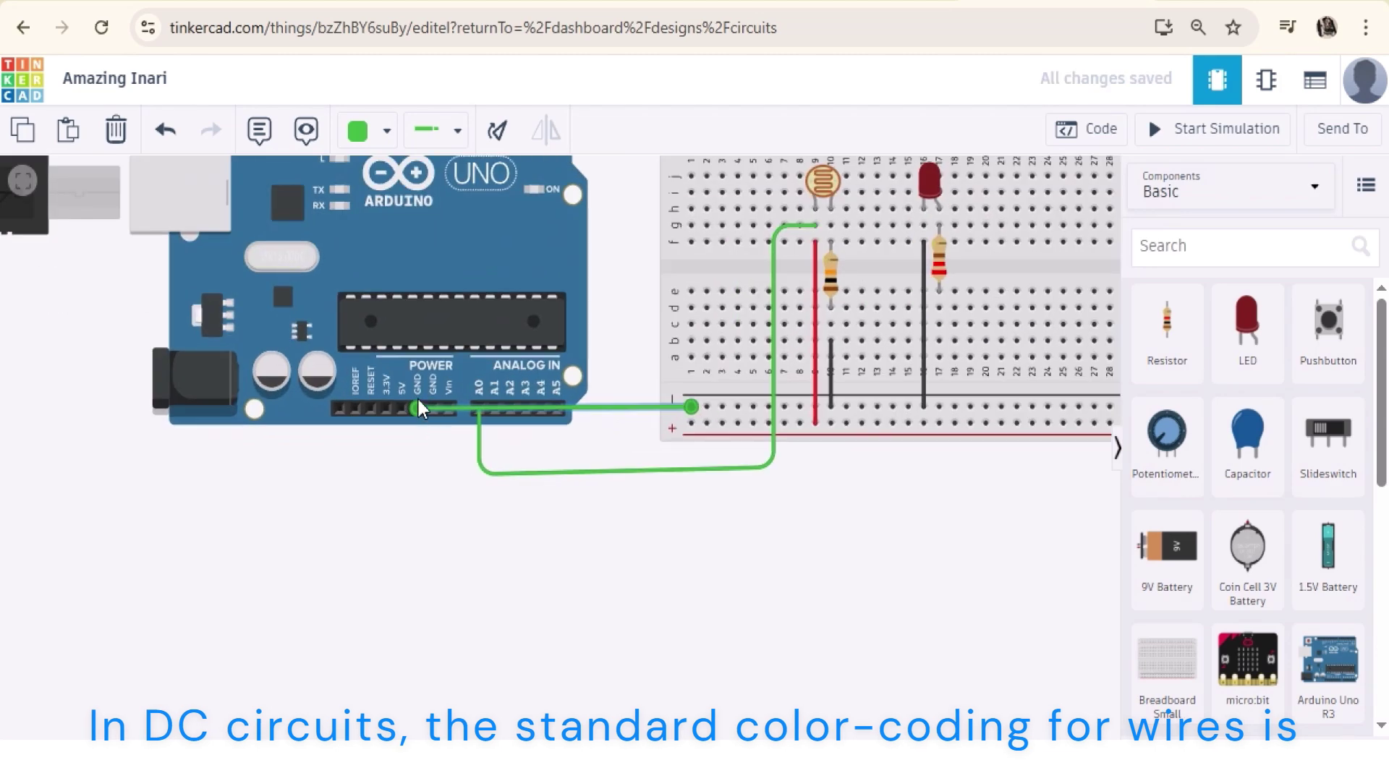
drag(614, 408, 416, 452)
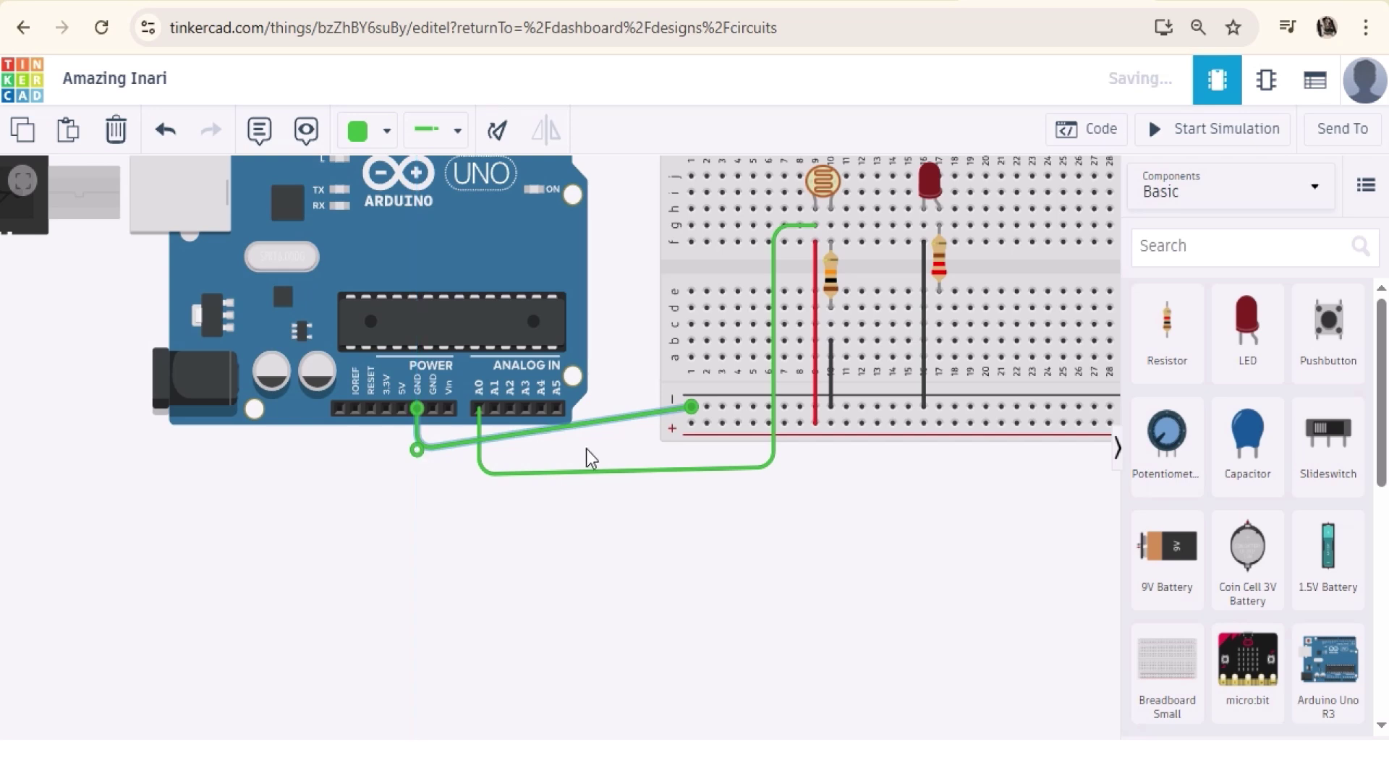
drag(607, 425, 696, 451)
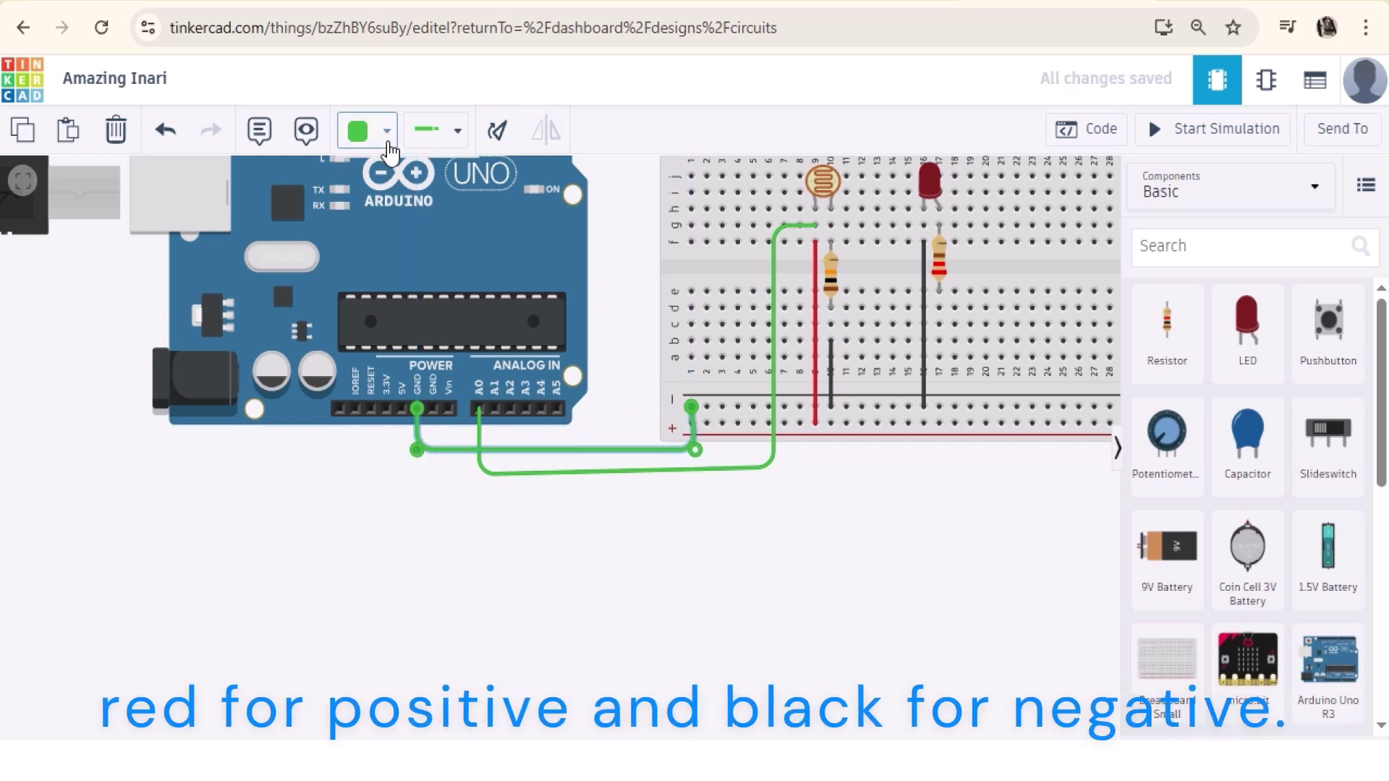
click(362, 131)
click(410, 238)
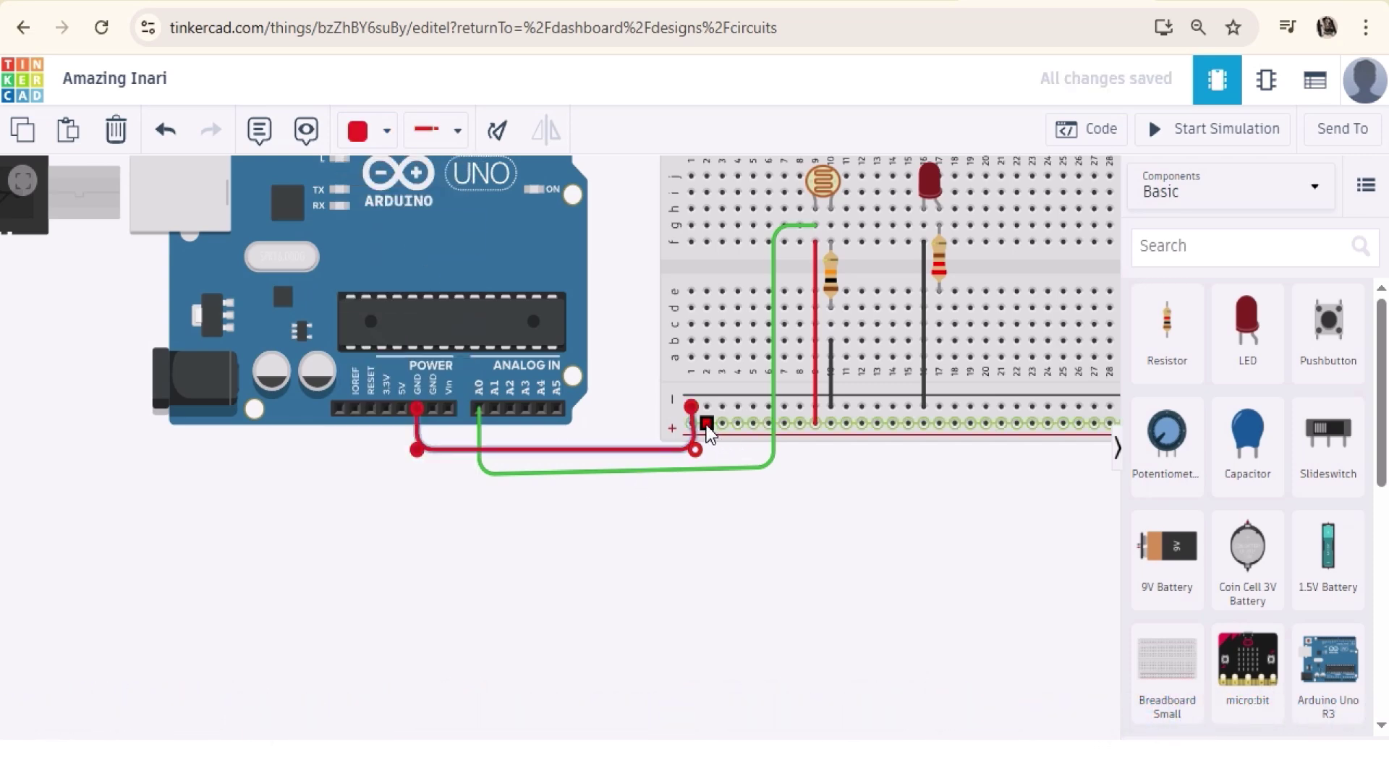
click(362, 131)
click(410, 199)
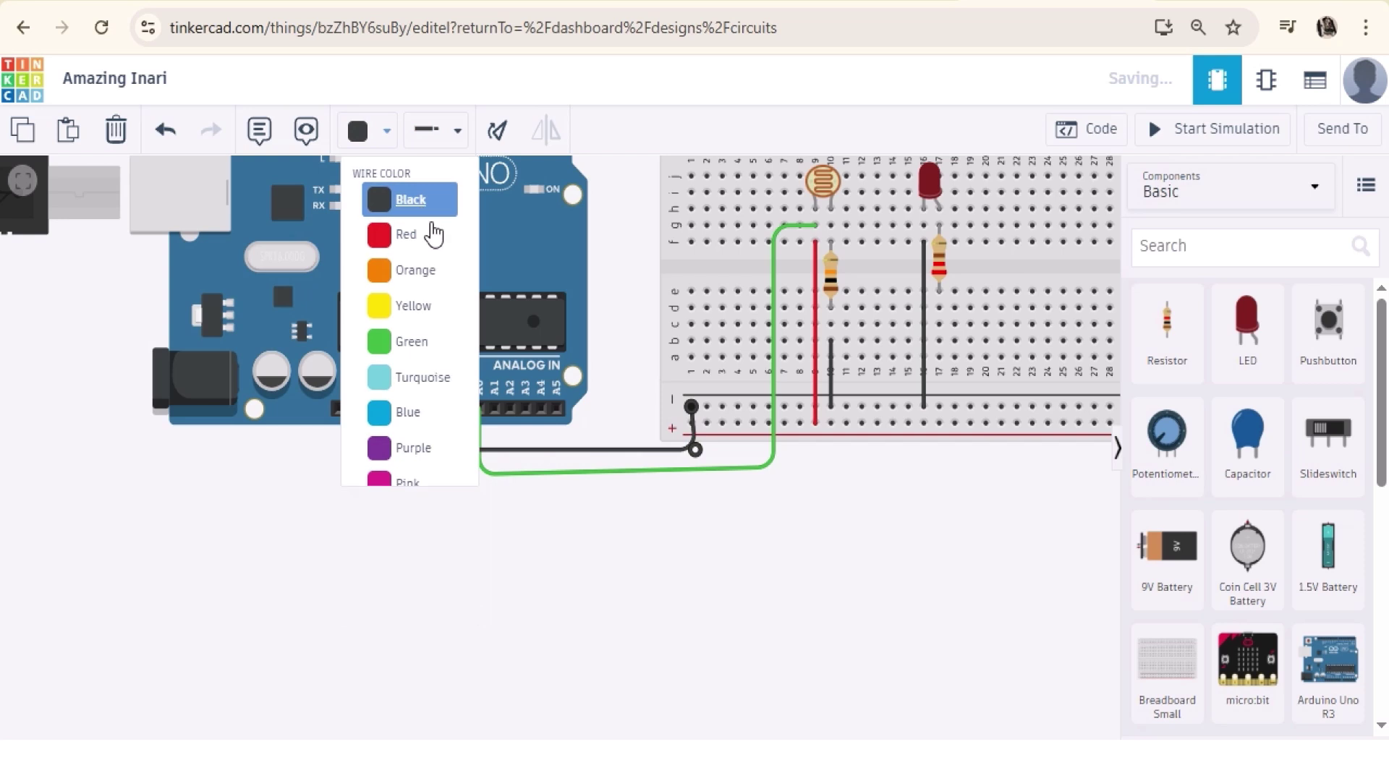
- Connect the breadboard's lower positive rail to the Arduino 5V pin and bend the wire to run below the other wires
click(723, 423)
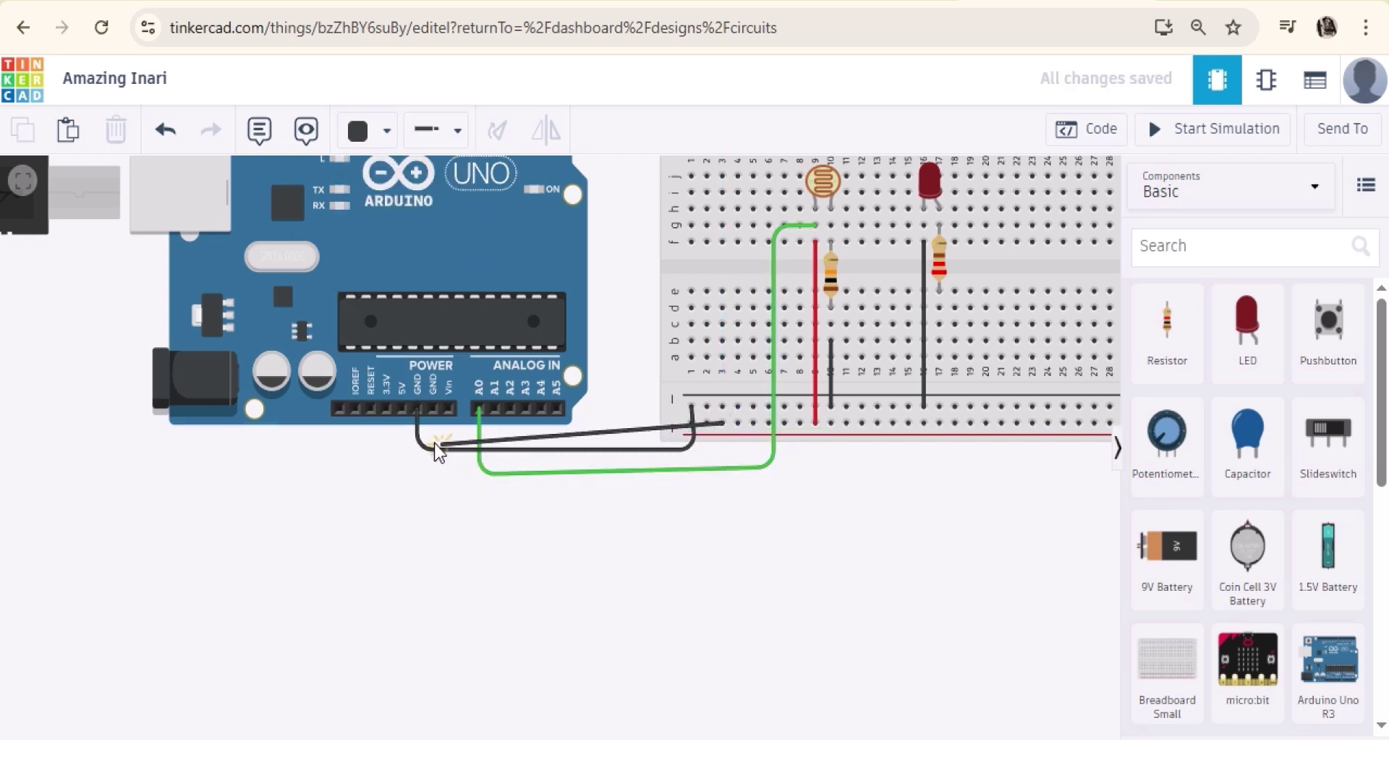
click(402, 409)
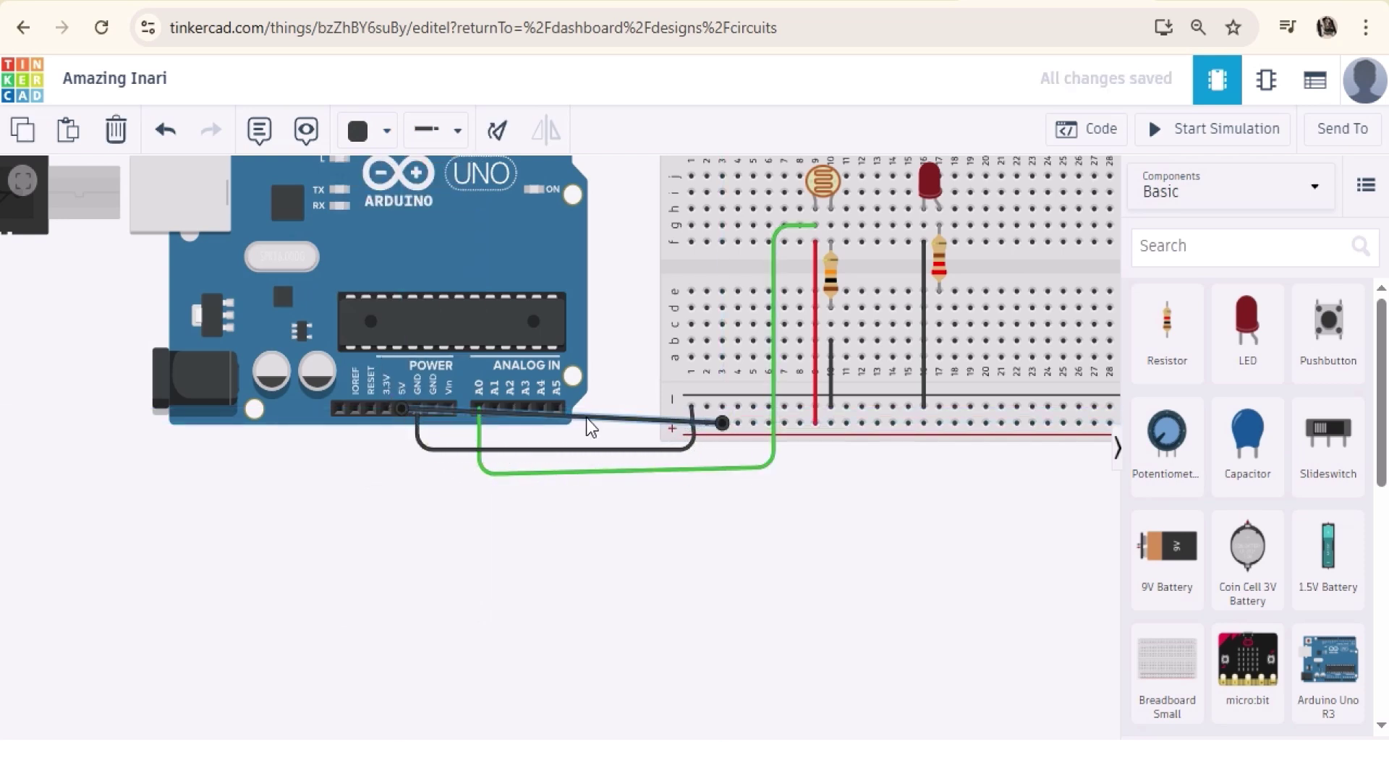
drag(590, 427, 401, 514)
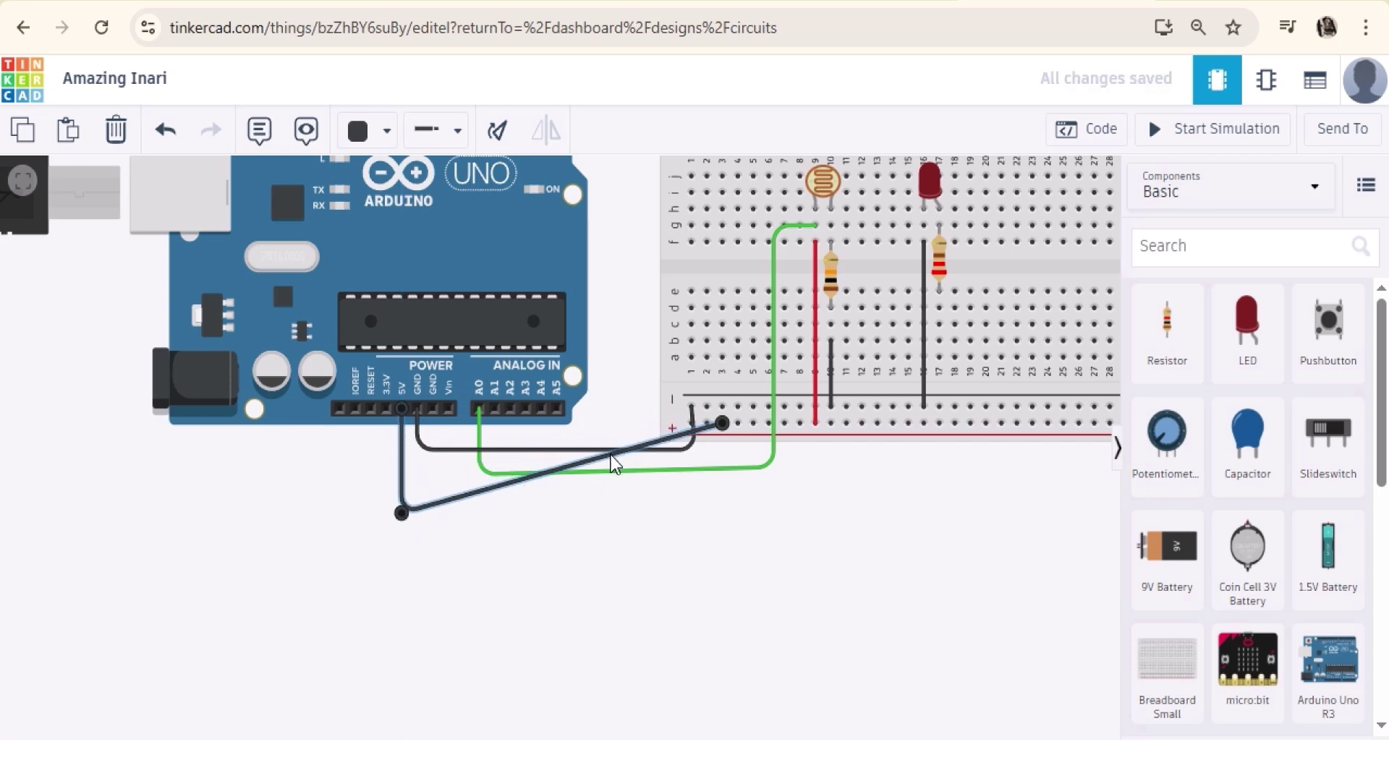
drag(611, 463, 727, 511)
drag(402, 514, 402, 489)
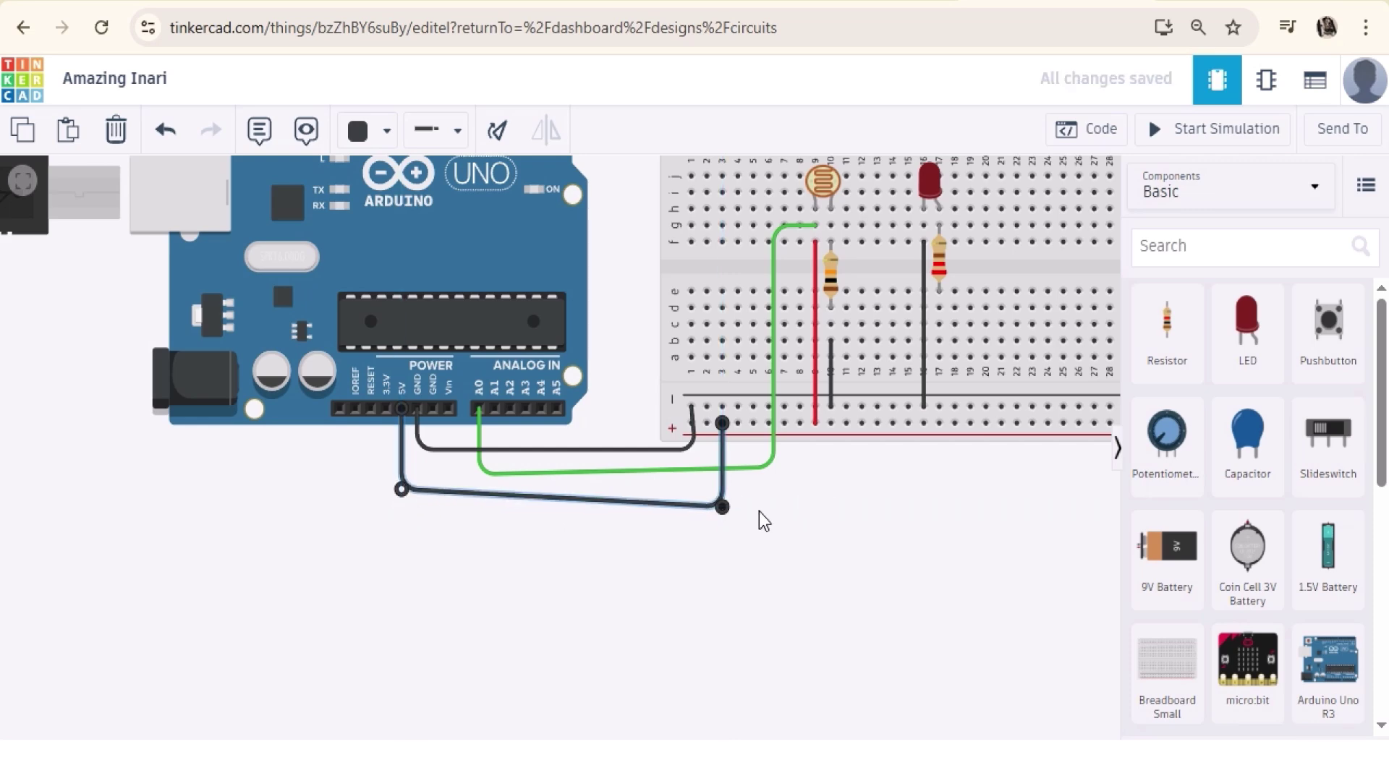
drag(722, 509, 722, 491)
- Level the lower run of the green A0 wire and color the 5V wire red
click(515, 474)
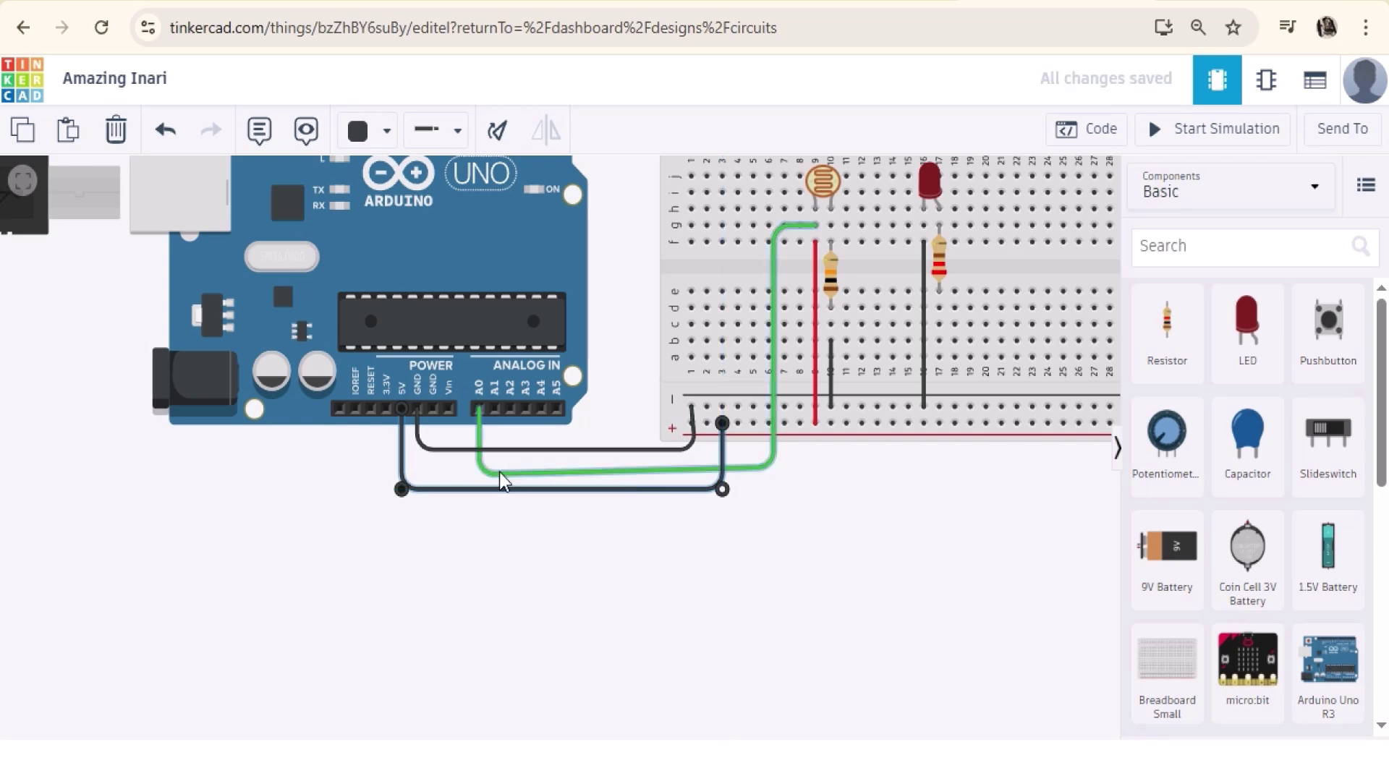
drag(480, 476, 479, 466)
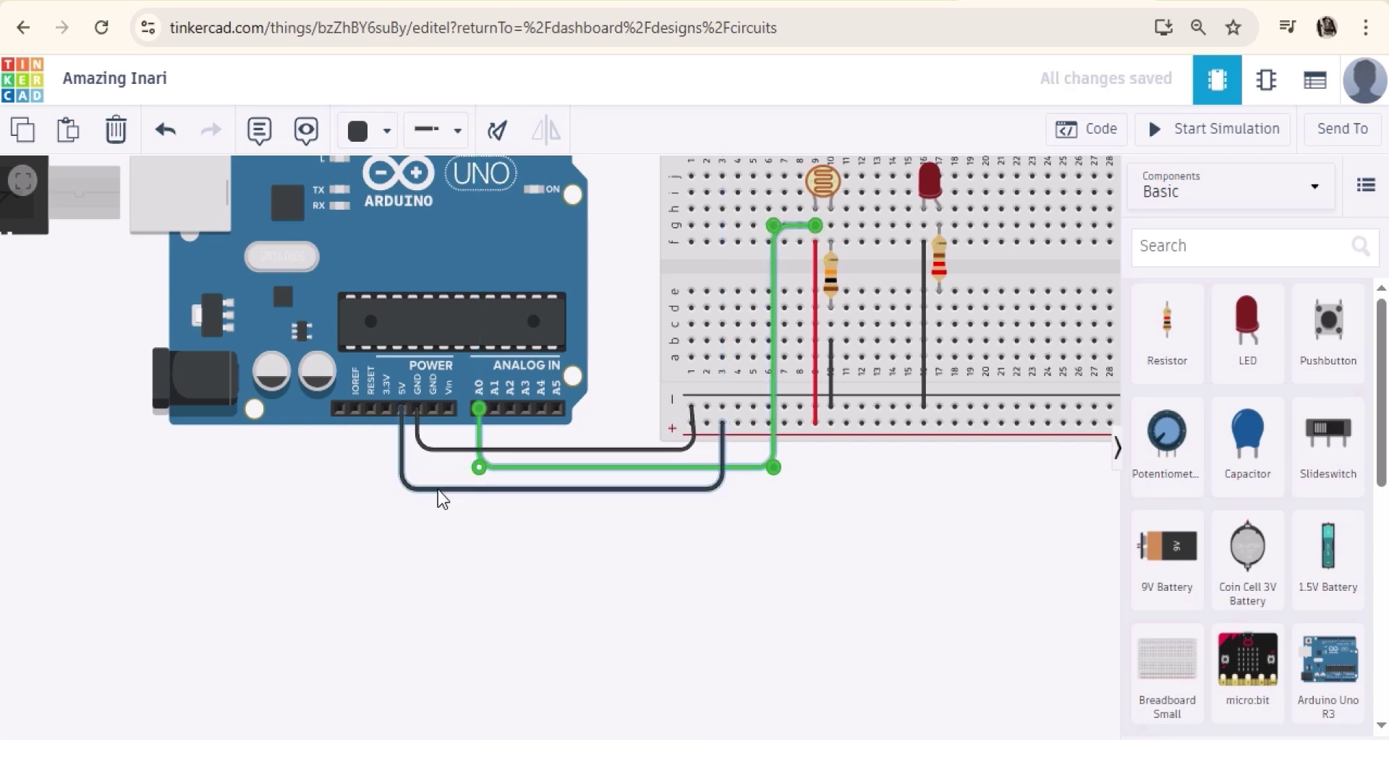
click(441, 500)
click(442, 492)
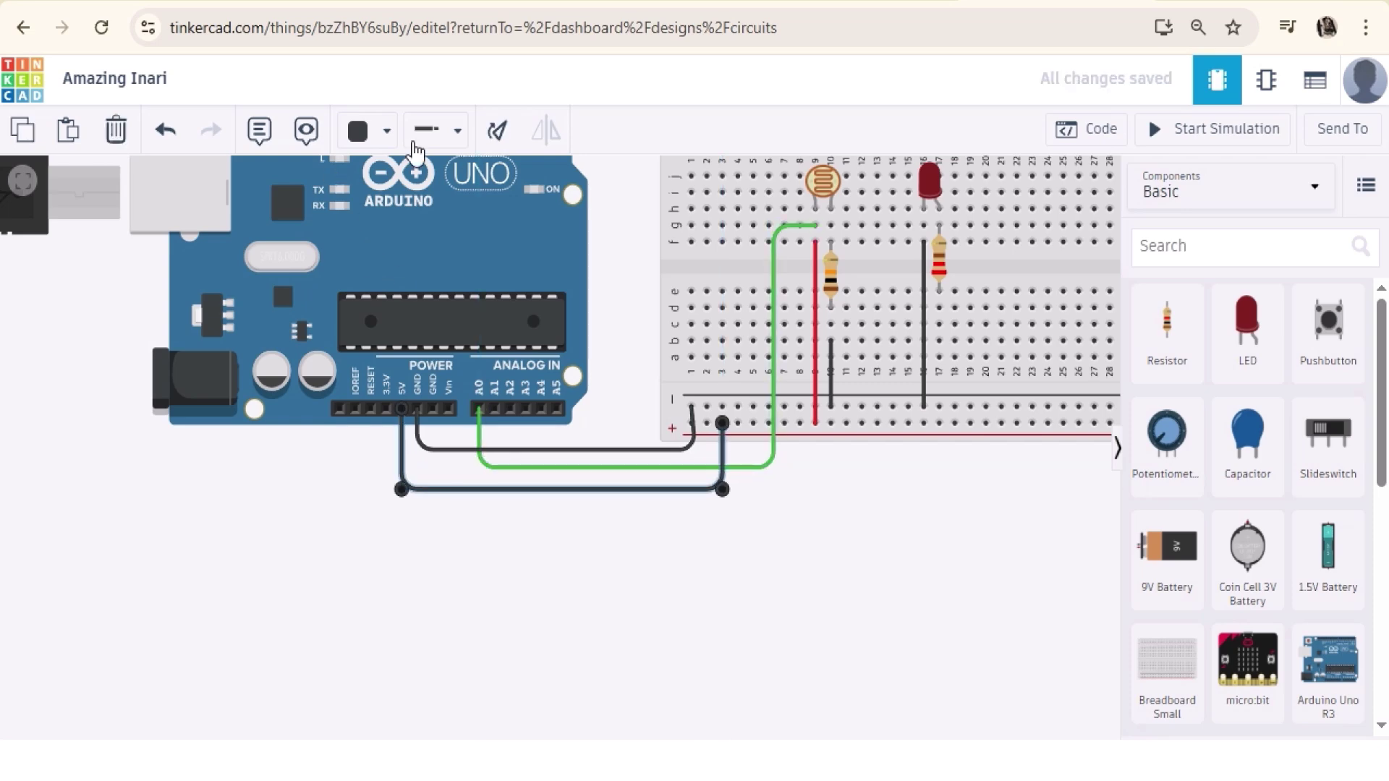
click(362, 132)
click(399, 241)
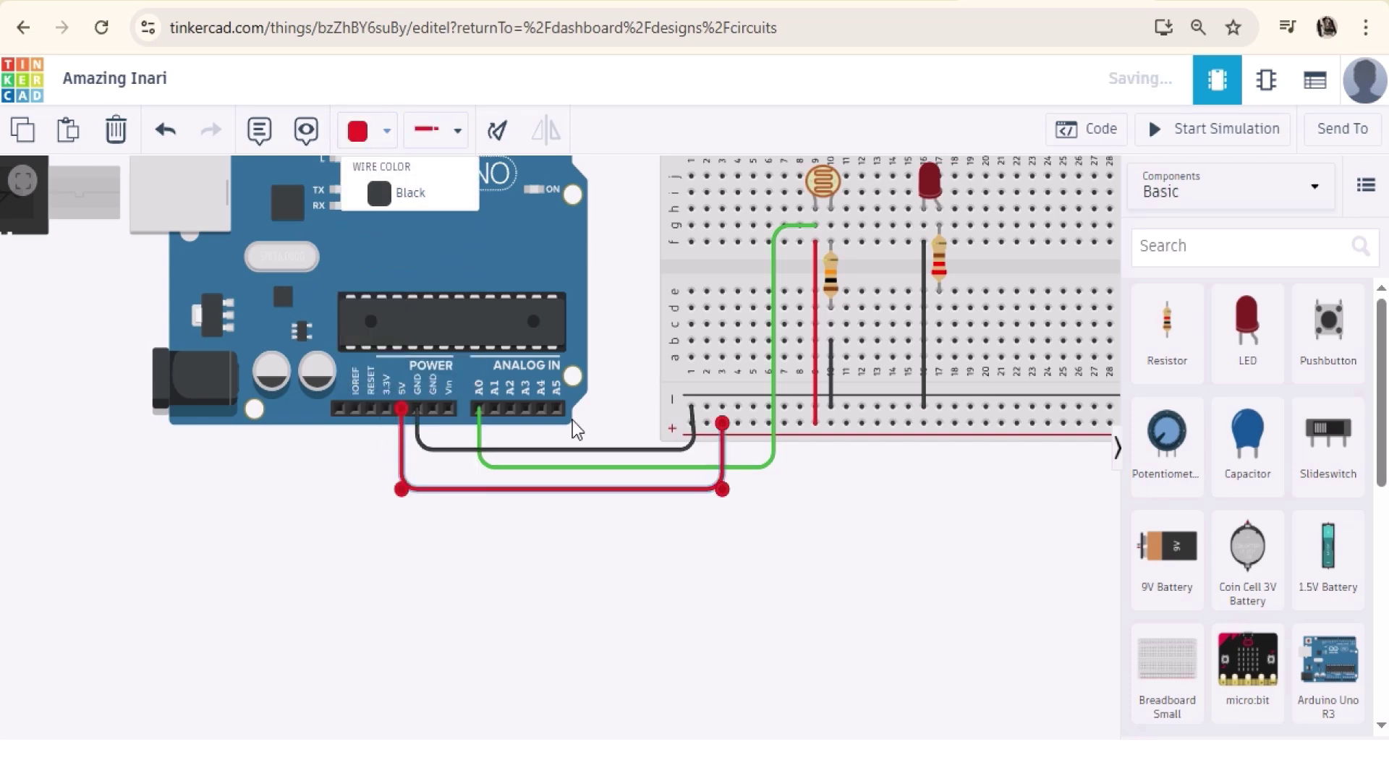
click(846, 502)
- Align the black GND wire's bend point directly beneath its end in the lower negative rail
click(695, 450)
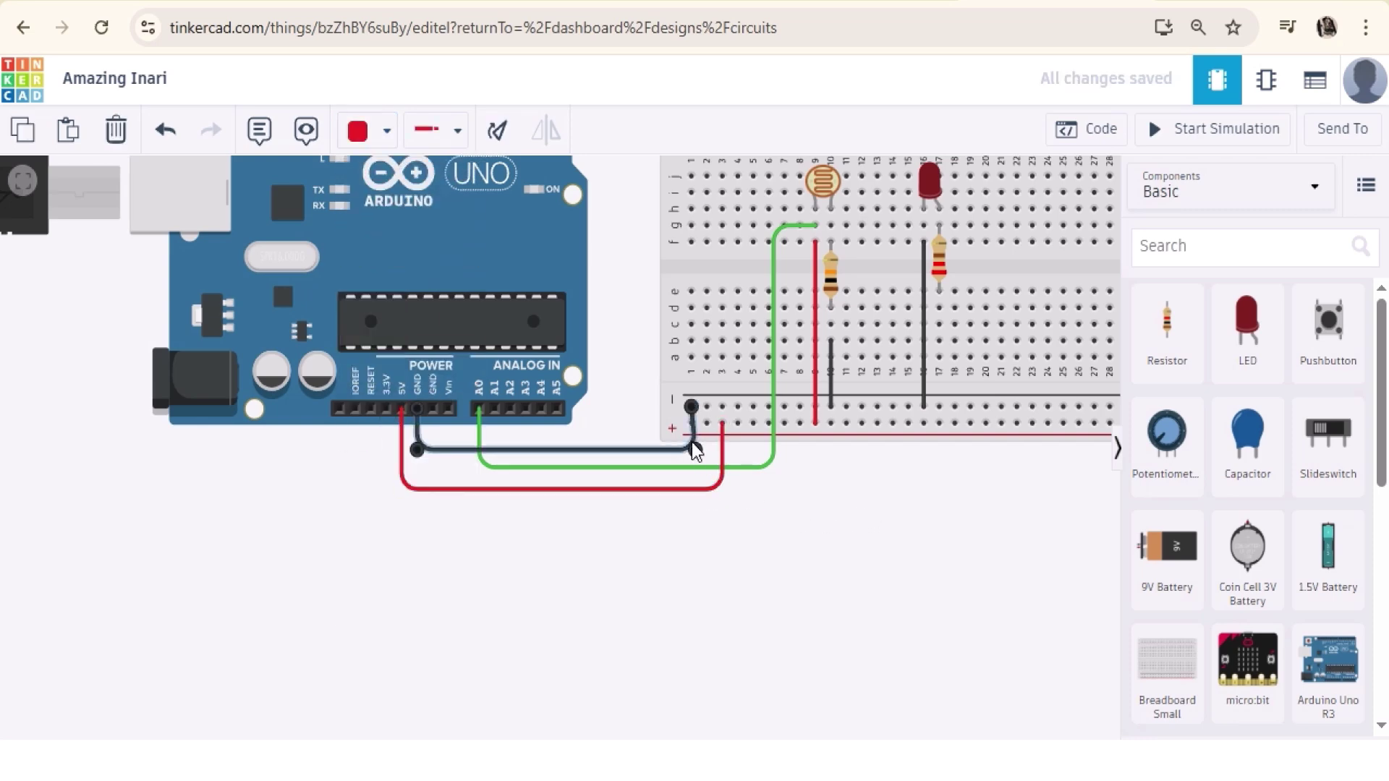
drag(696, 455, 692, 452)
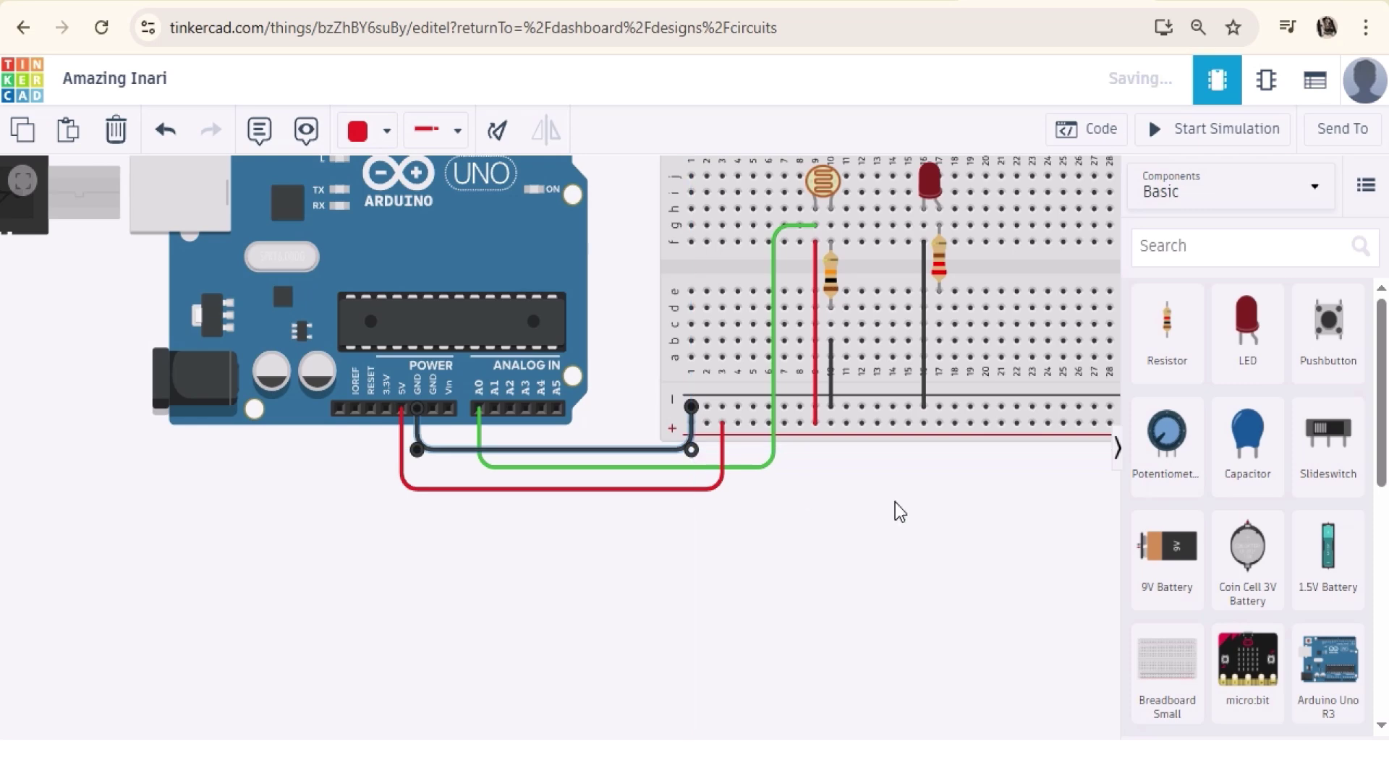
click(900, 518)
- Connect the lower end of the LED's resistor in column 17 to Arduino pin 7, routing the wire above the boards with squared bends
scroll(904, 526, down, 2)
scroll(905, 528, down, 3)
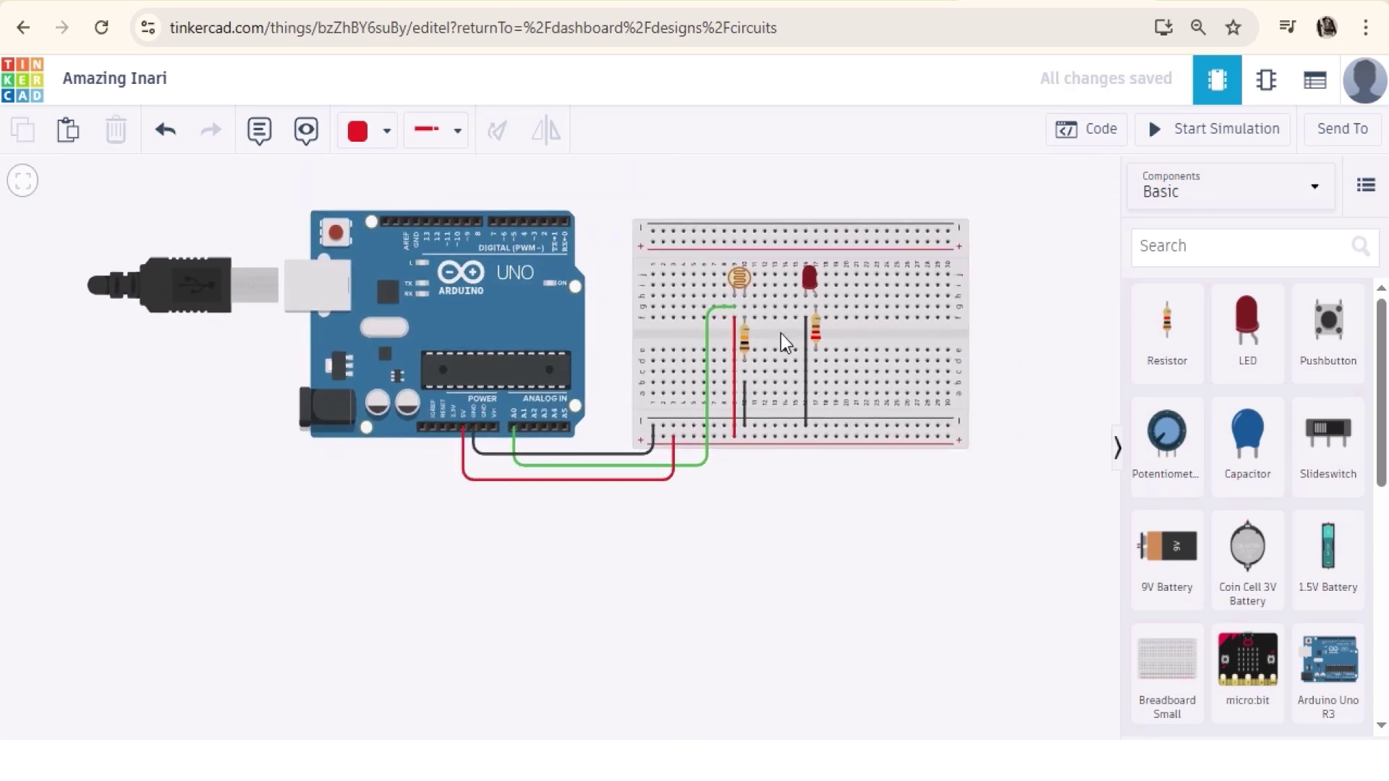
click(815, 373)
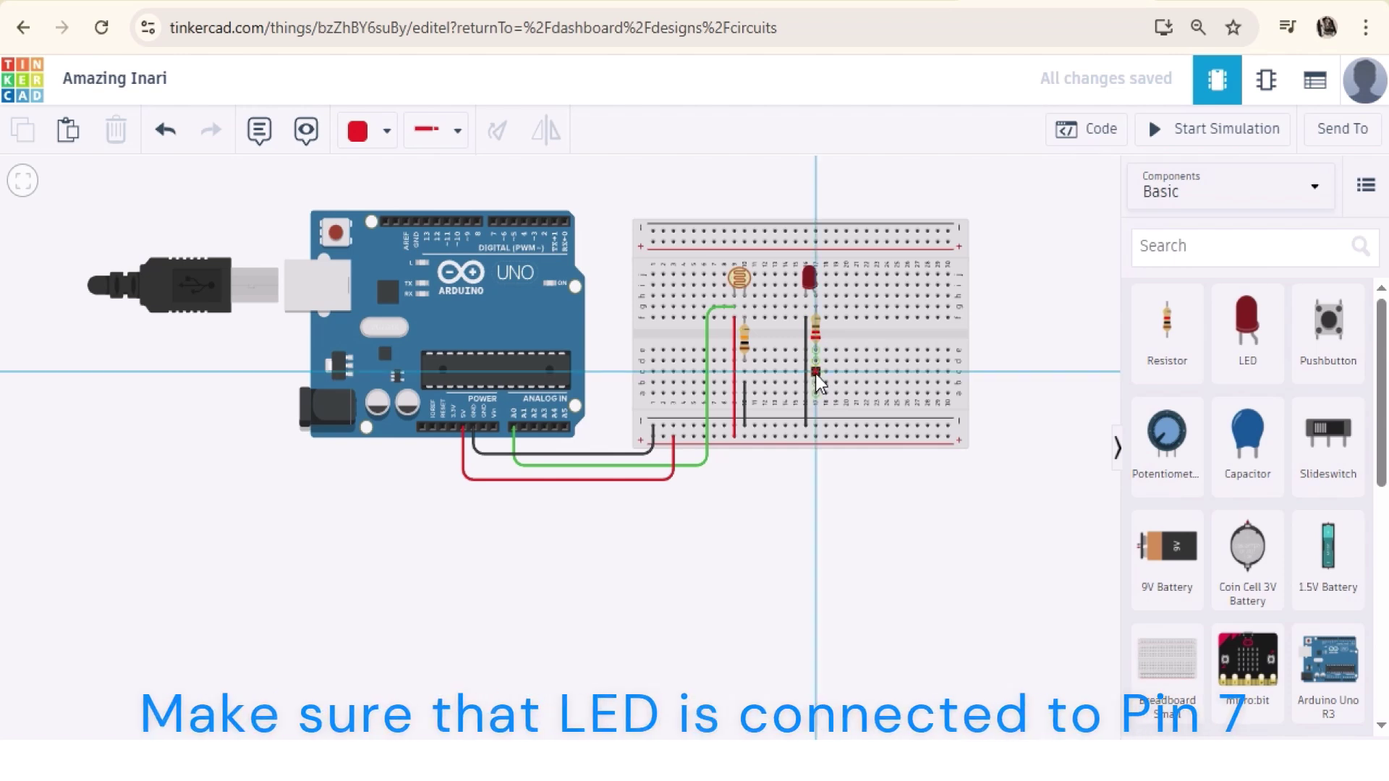
click(493, 224)
drag(587, 275, 493, 192)
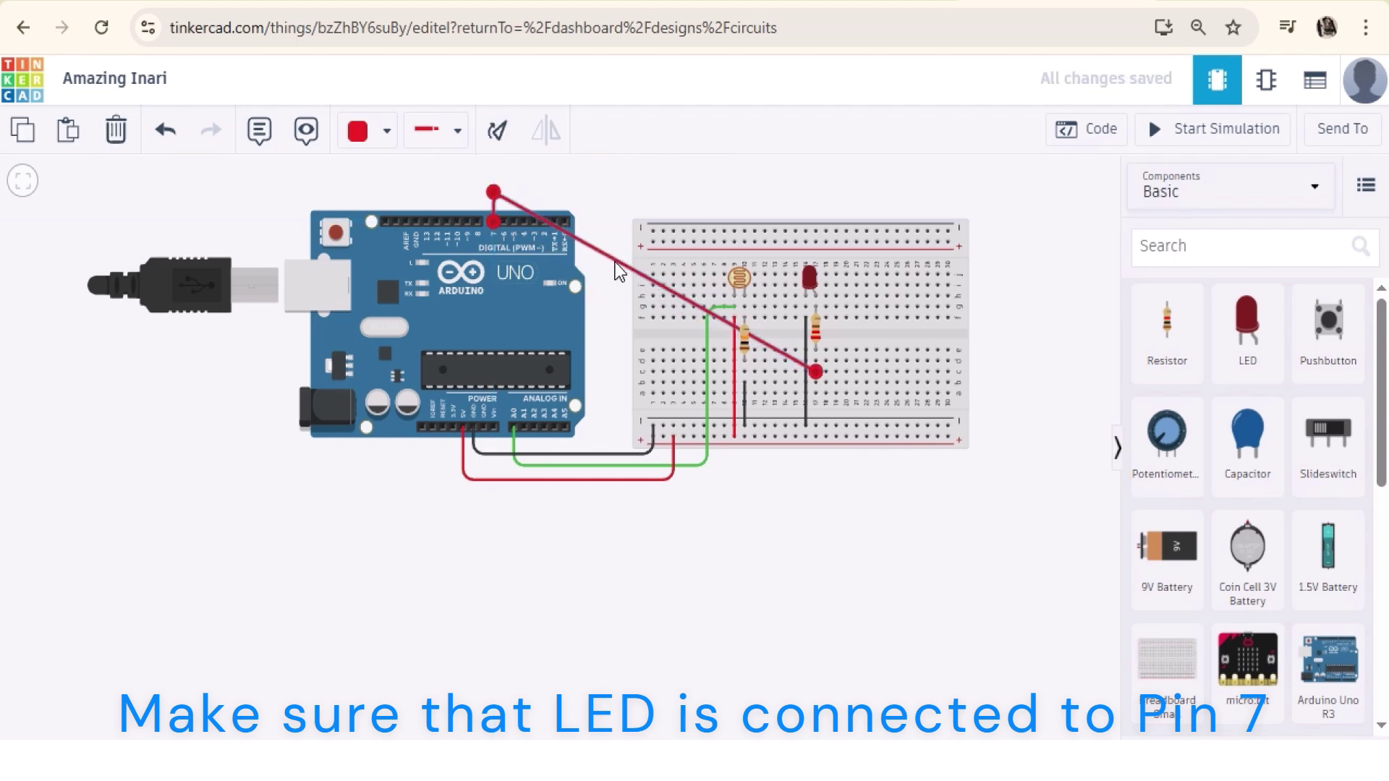
drag(616, 264, 839, 376)
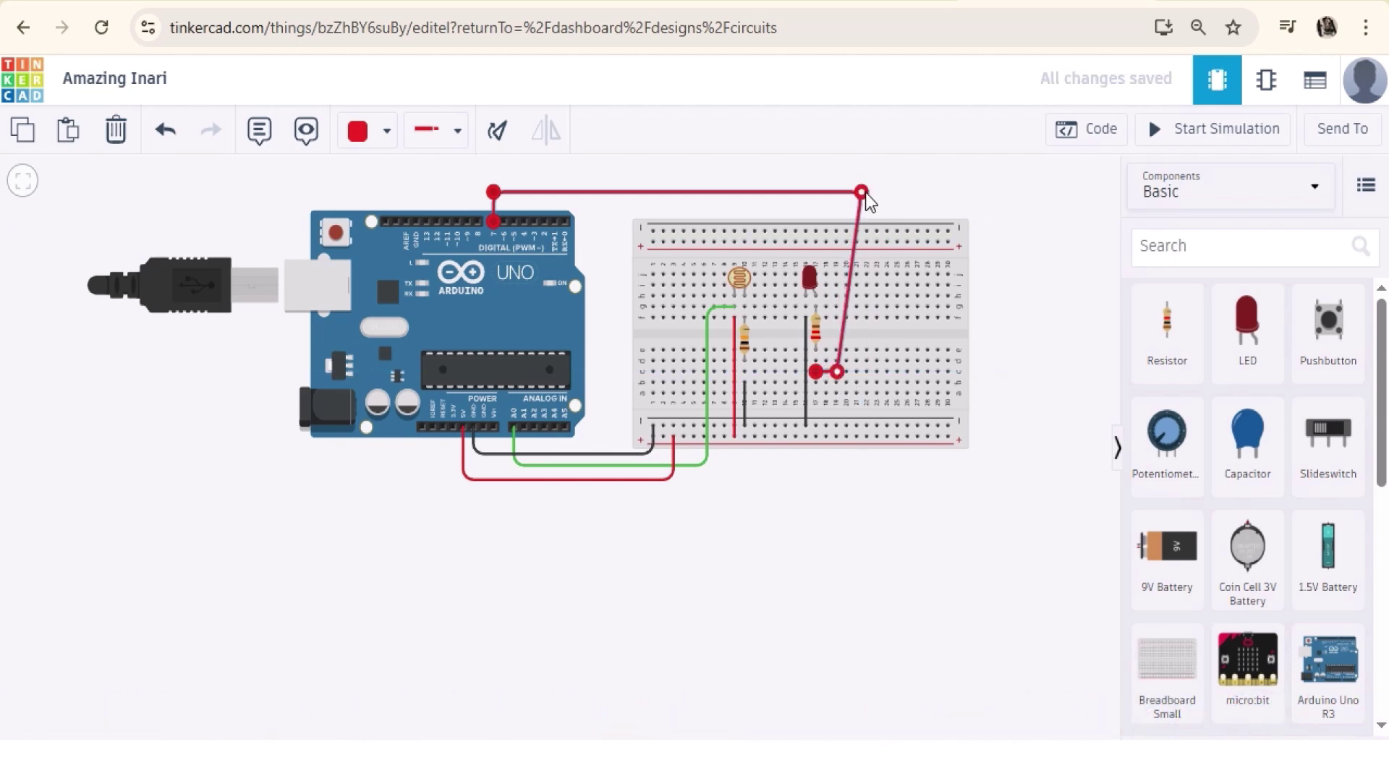
mouse_move(865, 192)
mouse_down()
mouse_move(826, 192)
mouse_move(840, 195)
mouse_up()
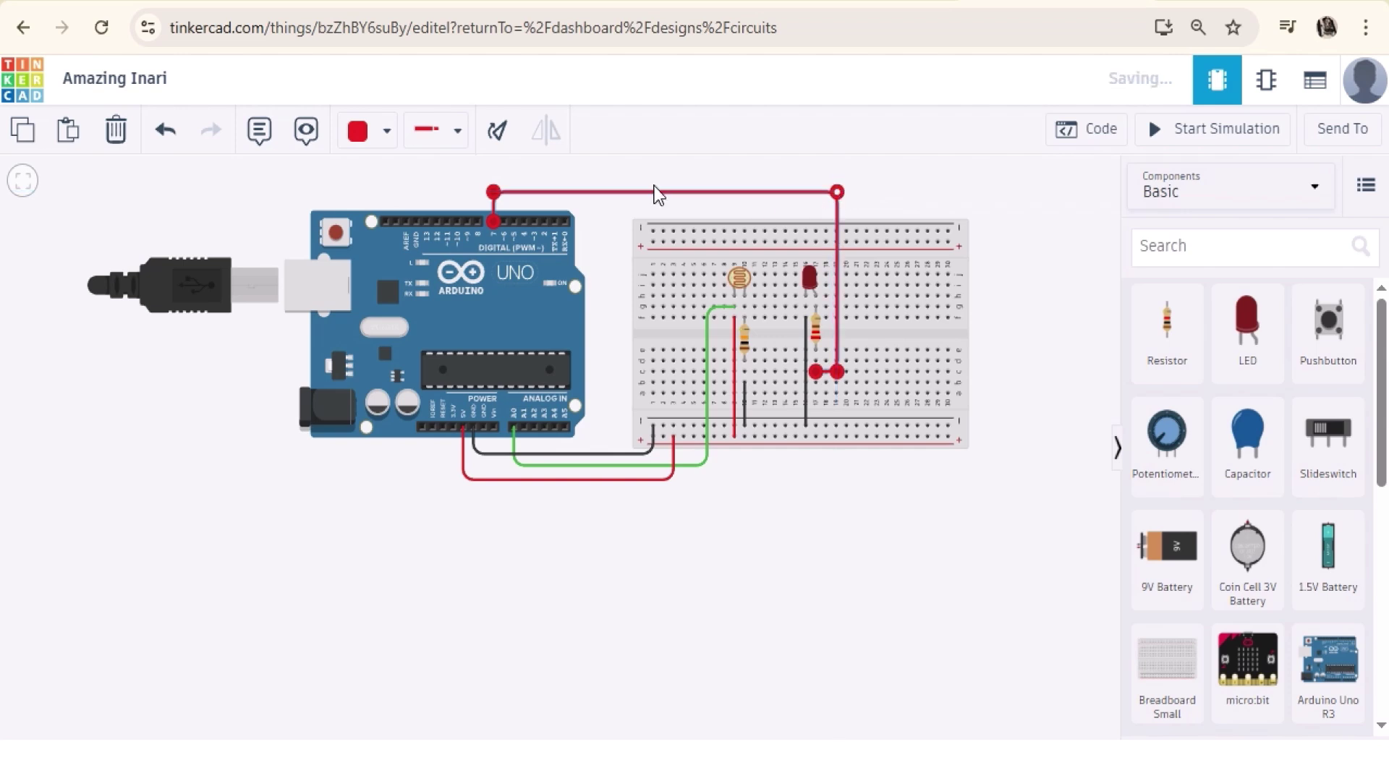
- Color the pin 7 wire blue
click(392, 139)
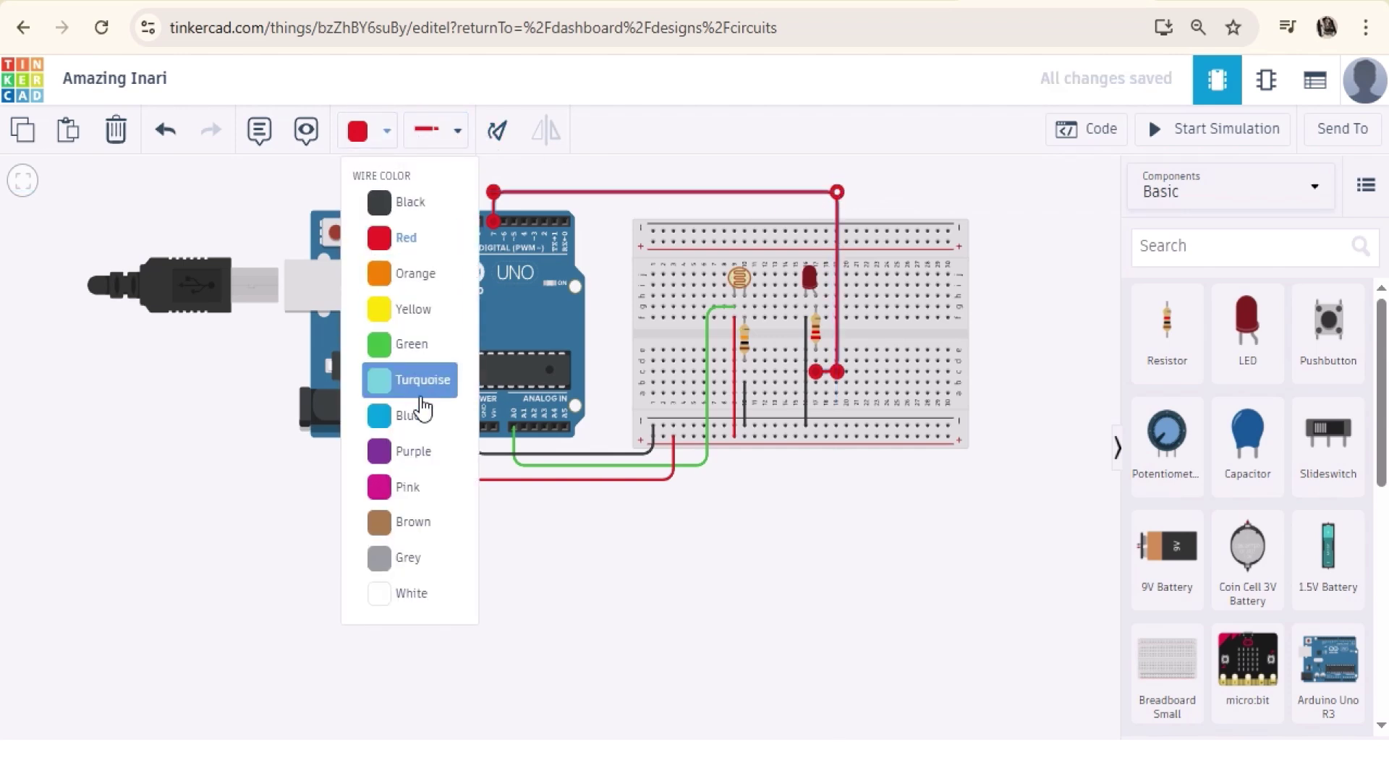
click(410, 420)
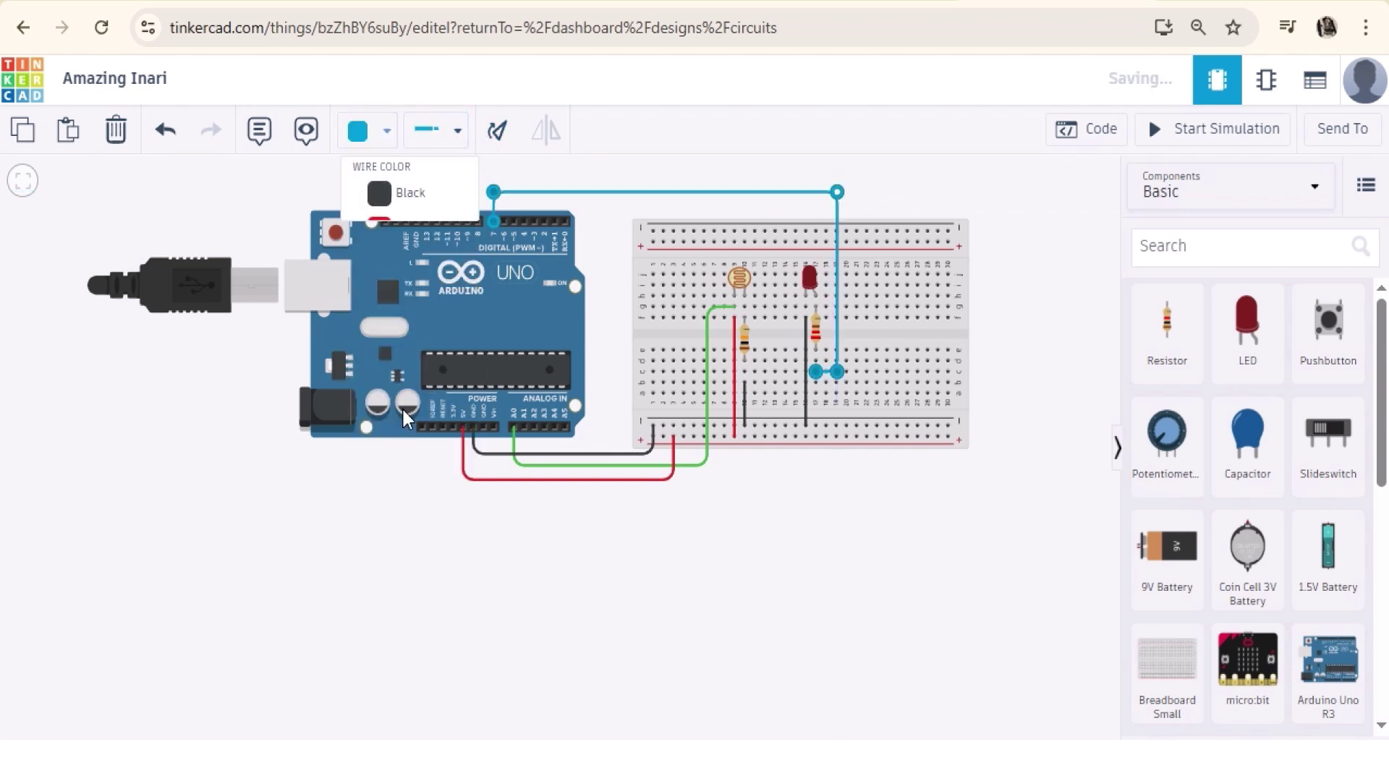
click(878, 588)
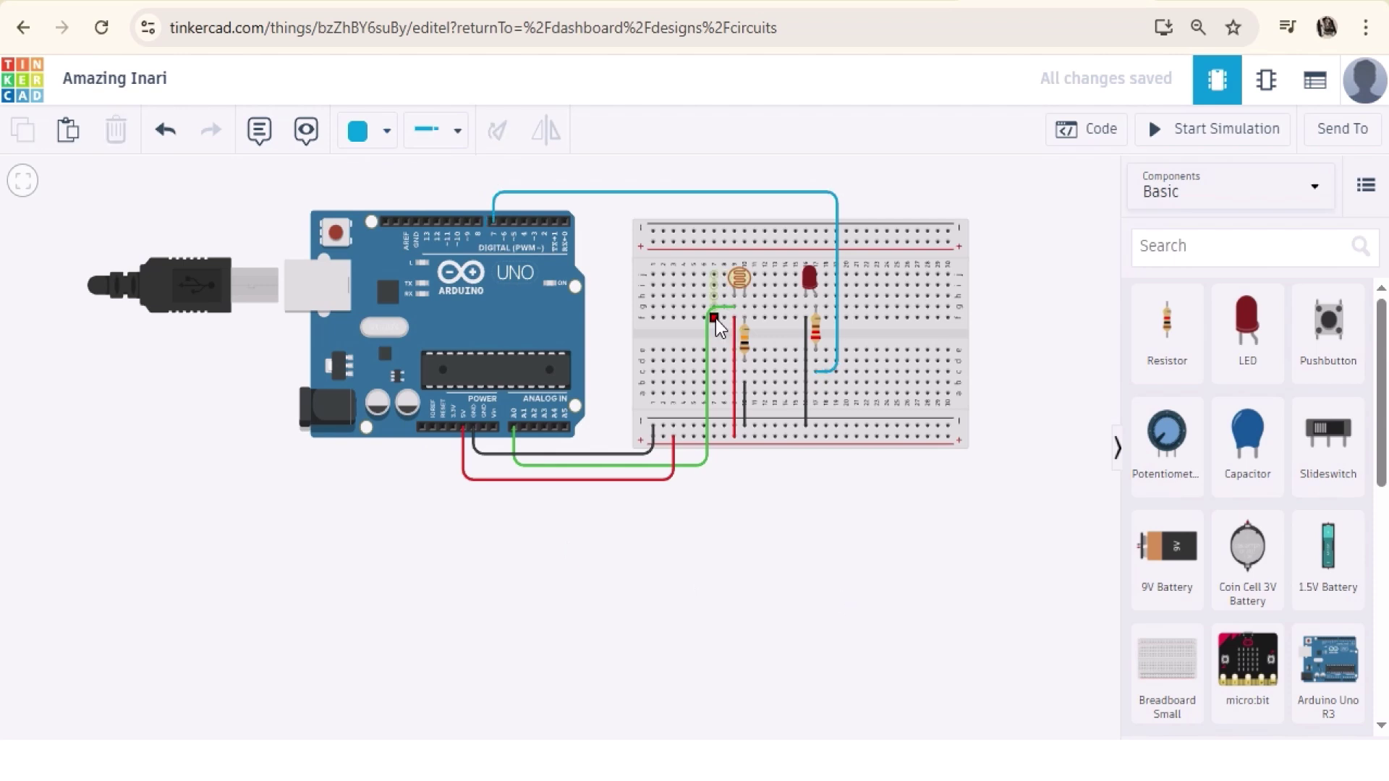
- Move the green A0 wire's breadboard end to the photoresistor's column 10 leg and check the connection up close
click(722, 308)
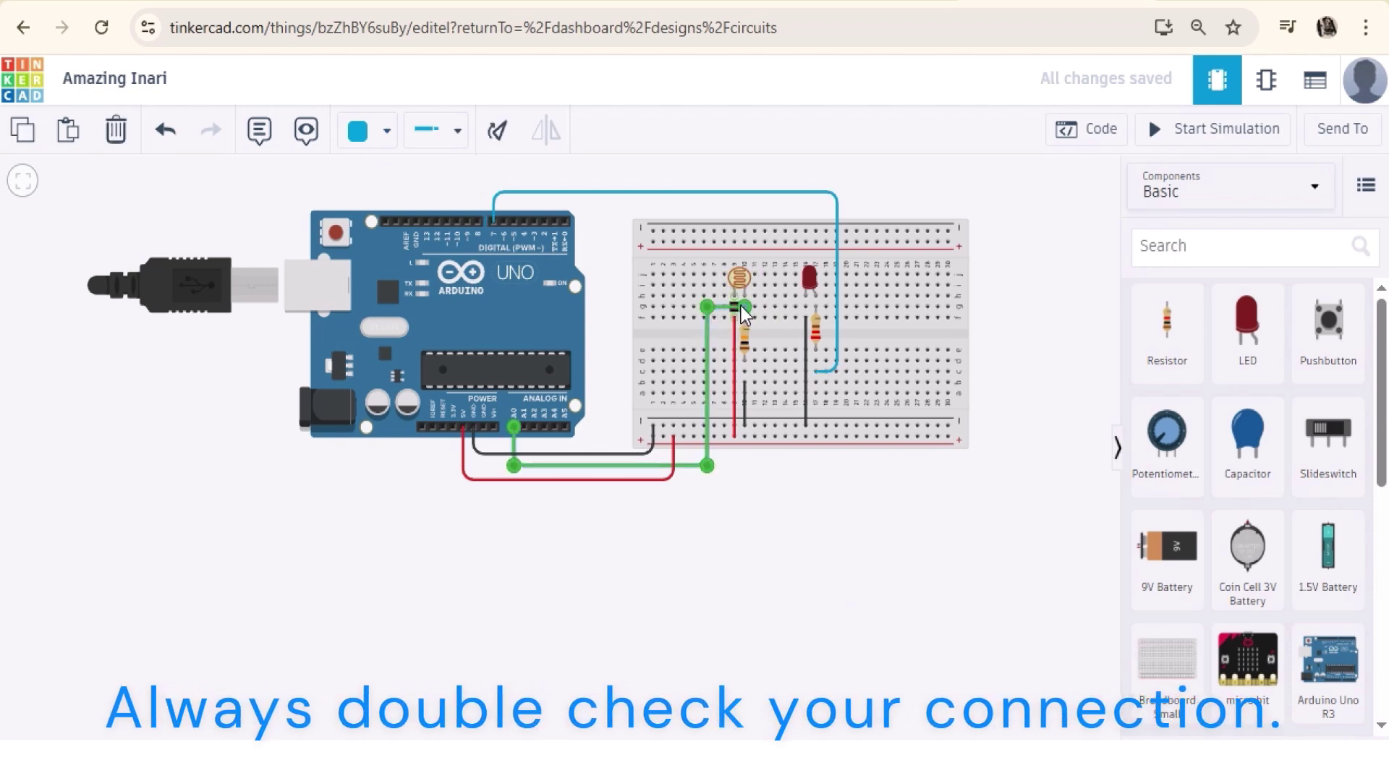
click(1020, 375)
scroll(778, 496, up, 1)
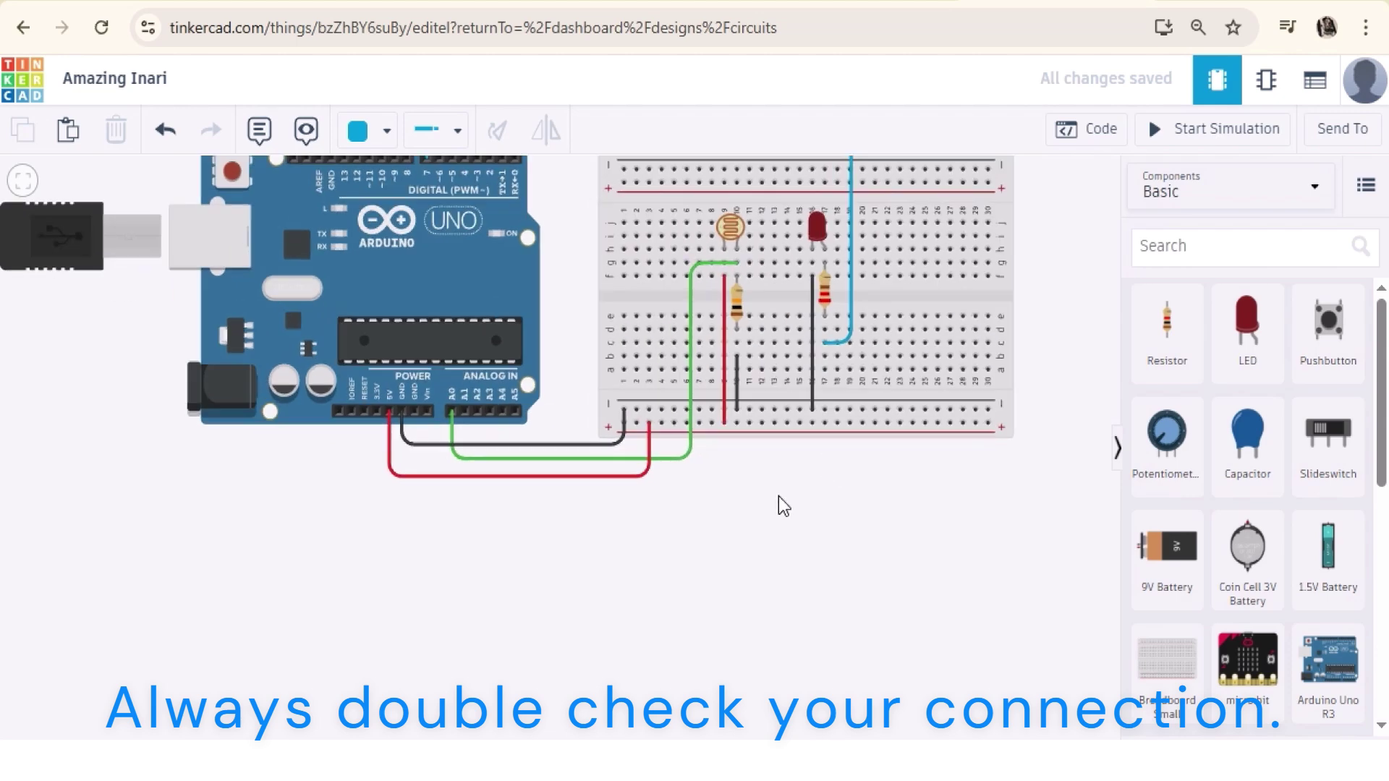
scroll(778, 496, up, 1)
drag(789, 490, 735, 659)
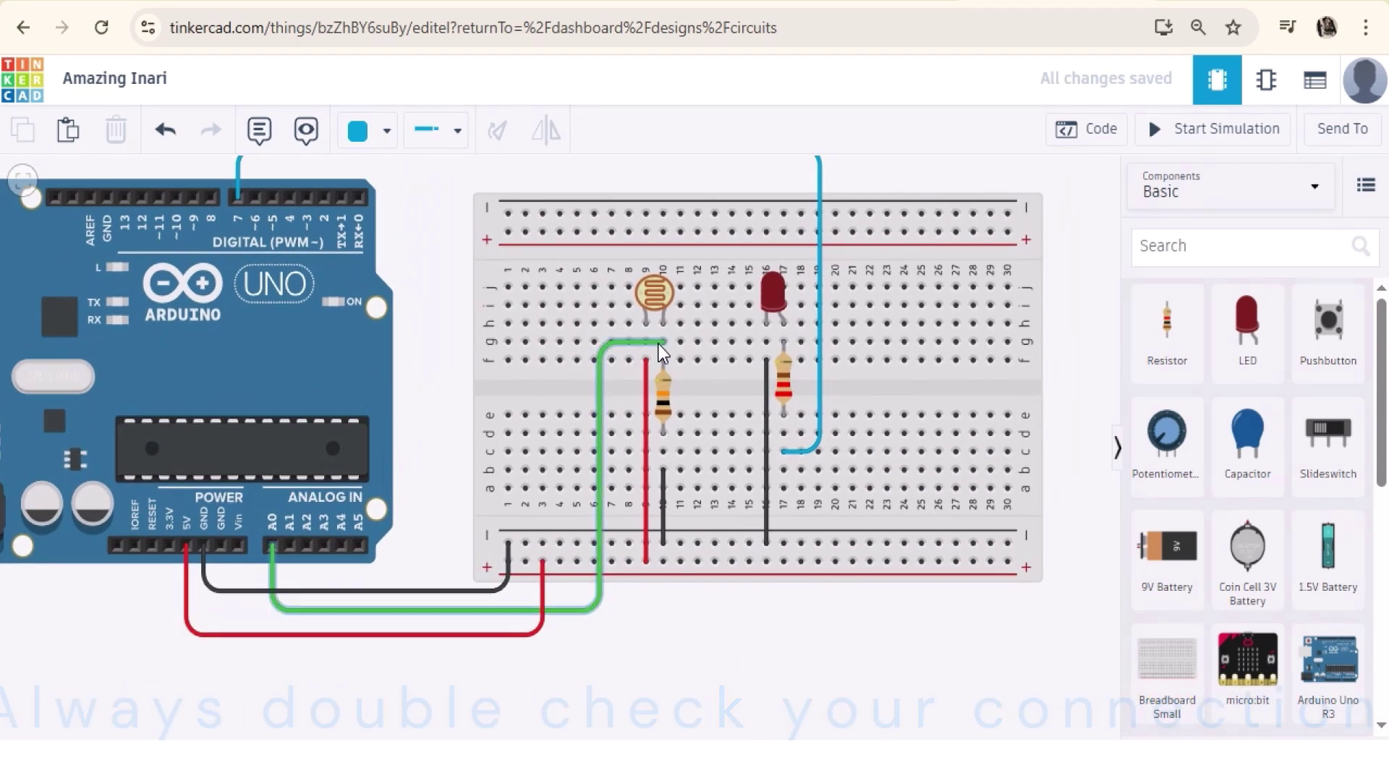
click(661, 353)
mouse_move(667, 345)
mouse_down()
mouse_move(668, 333)
mouse_move(668, 346)
mouse_up()
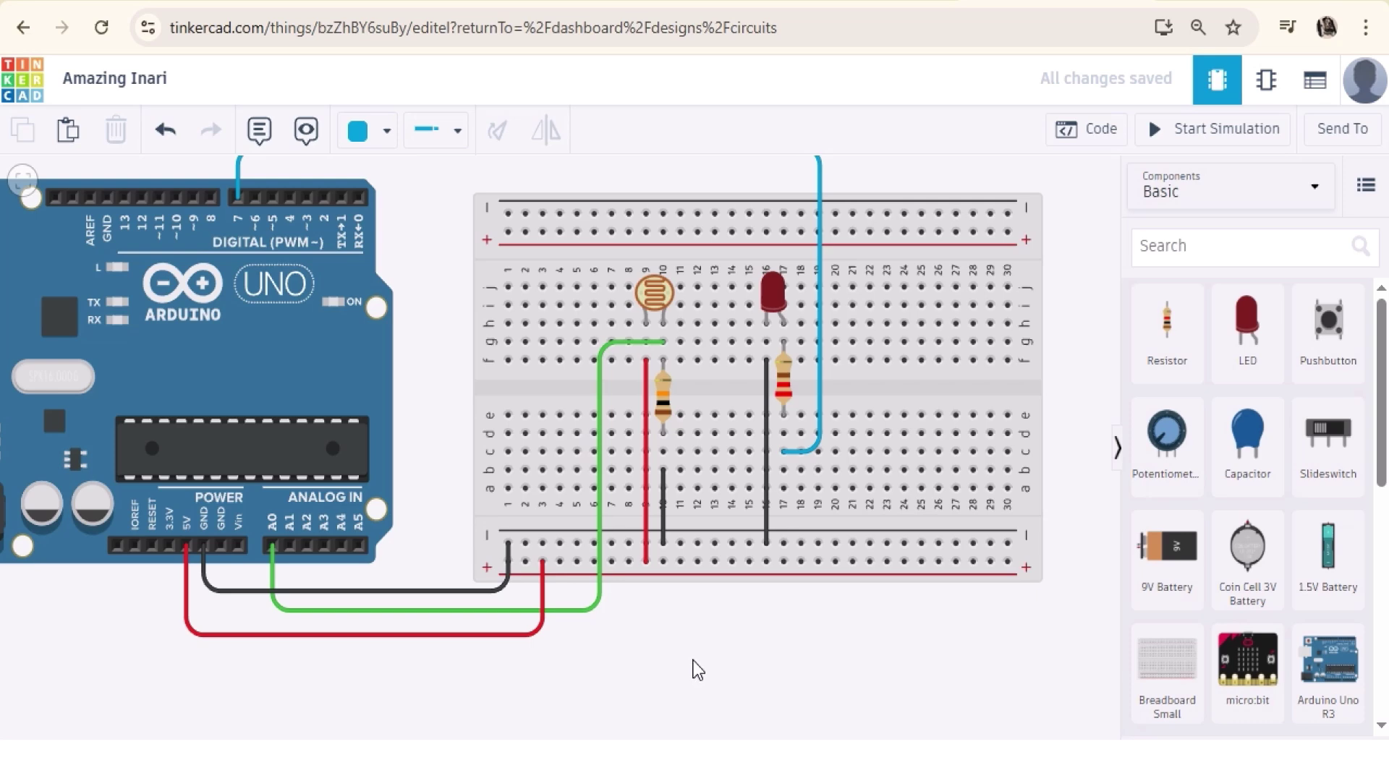
scroll(848, 649, down, 1)
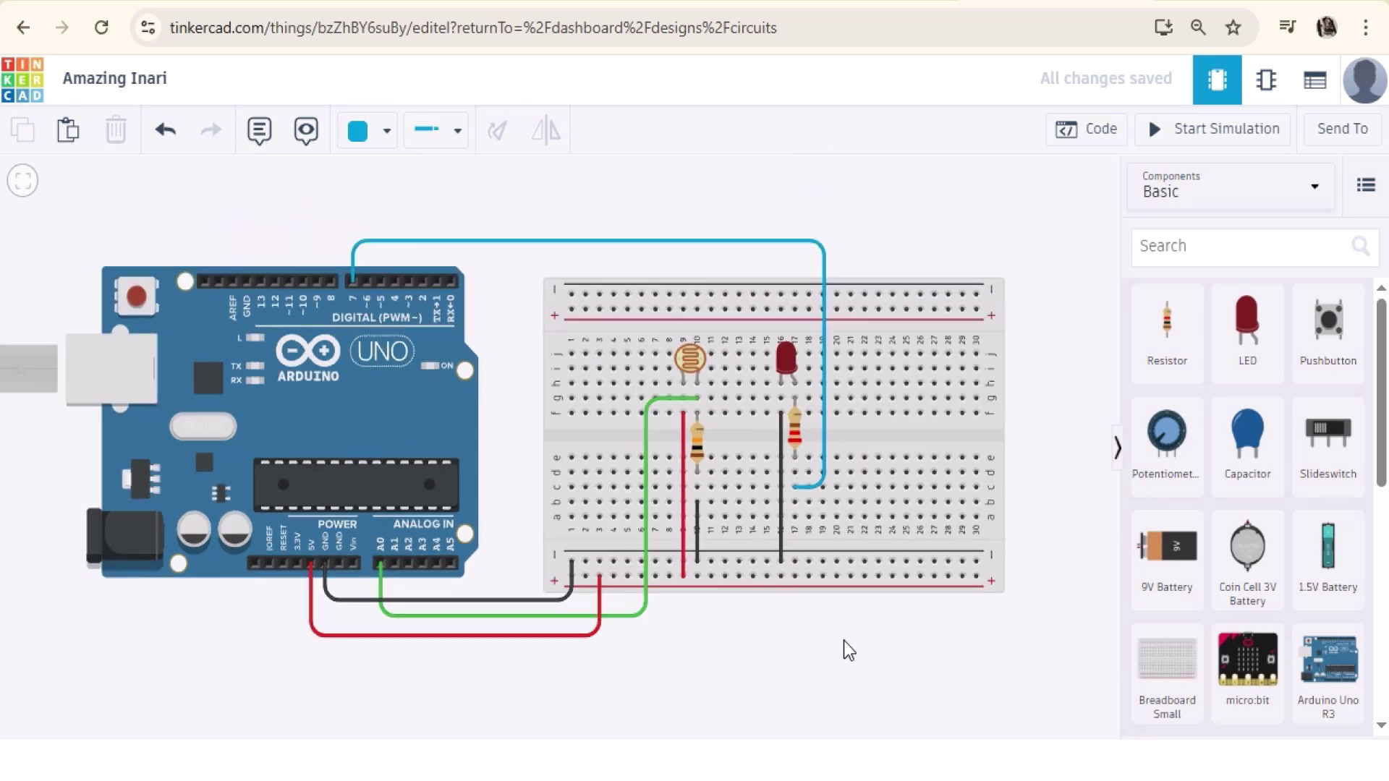
drag(847, 648, 902, 648)
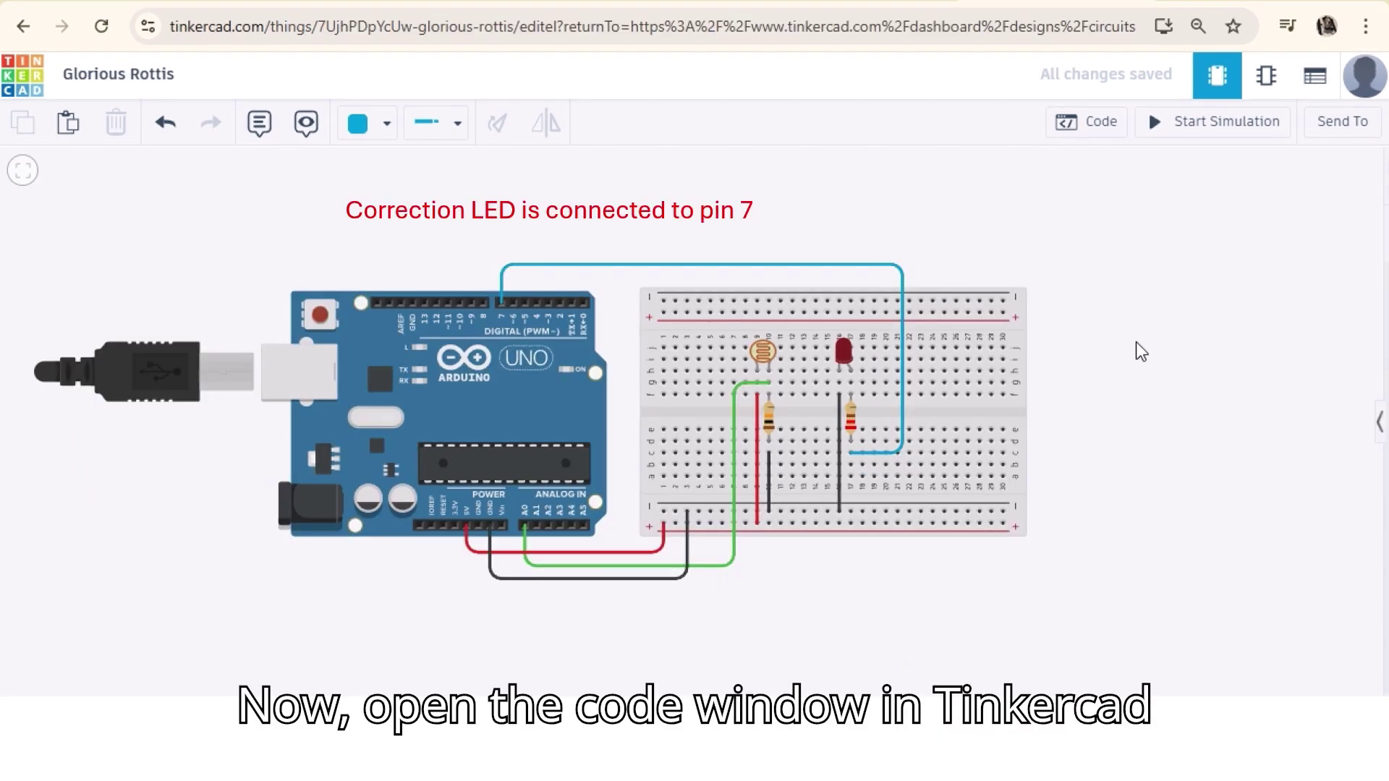
- Review the Arduino sketch's pin assignments, analog reading and LED threshold condition, and close the code editor
click(1098, 123)
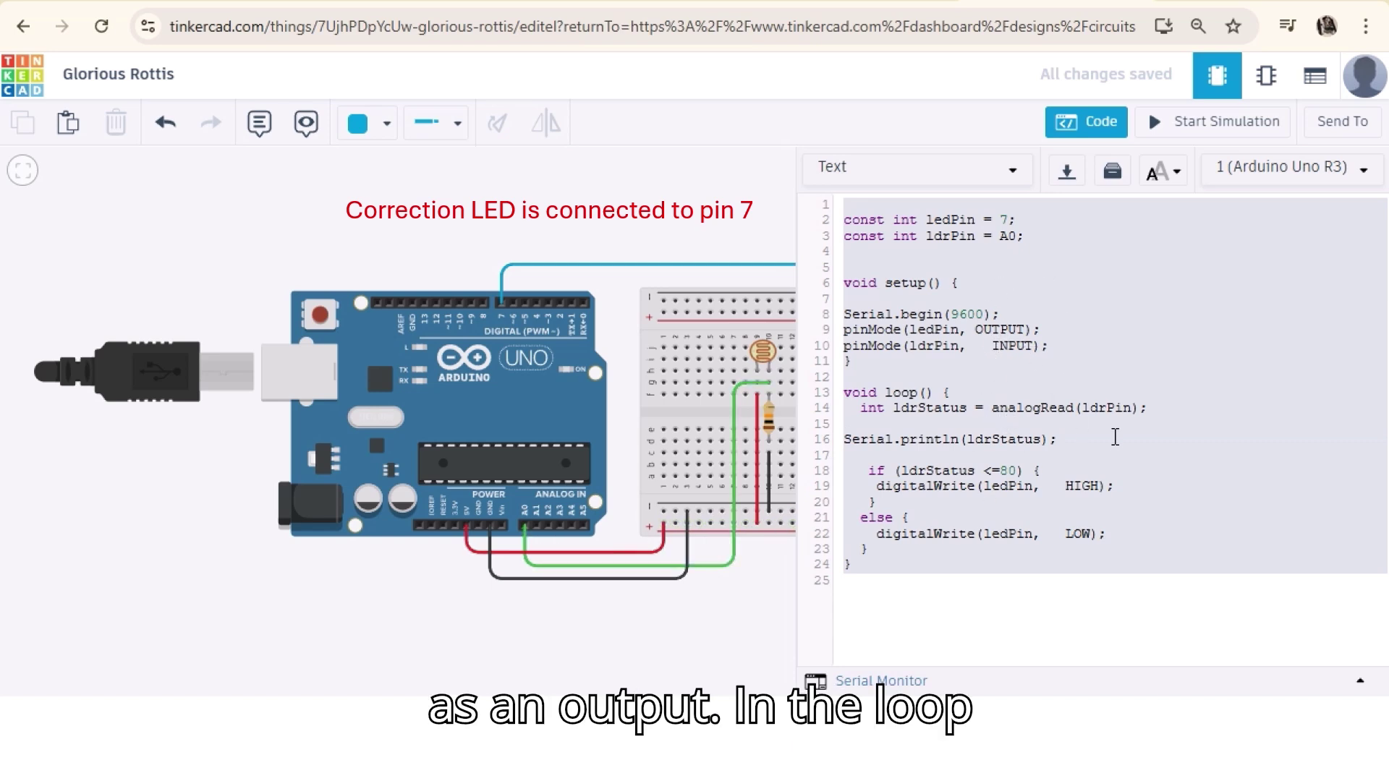
click(1093, 127)
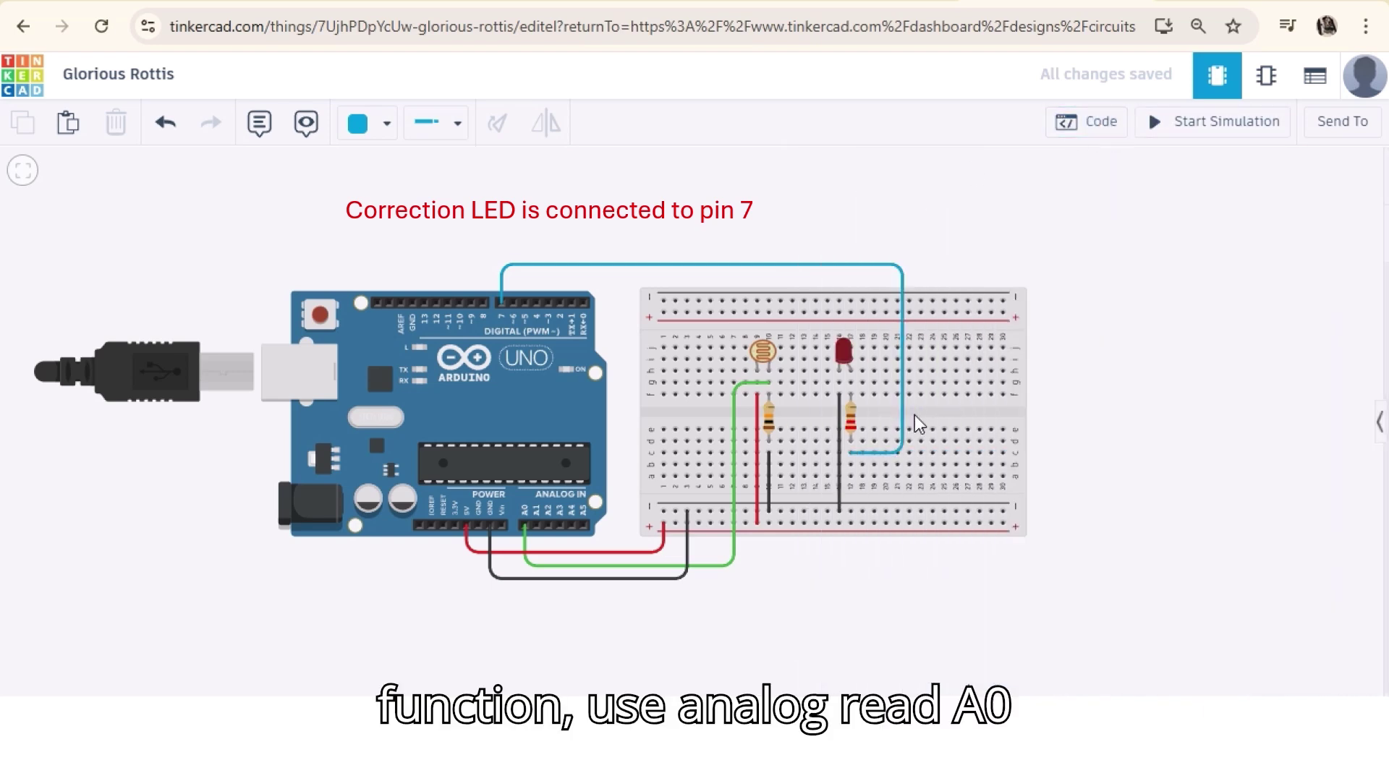
- Simulate the circuit, vary the photoresistor's light level between brightest and darkest to test the LED, and stop the simulation
click(1162, 130)
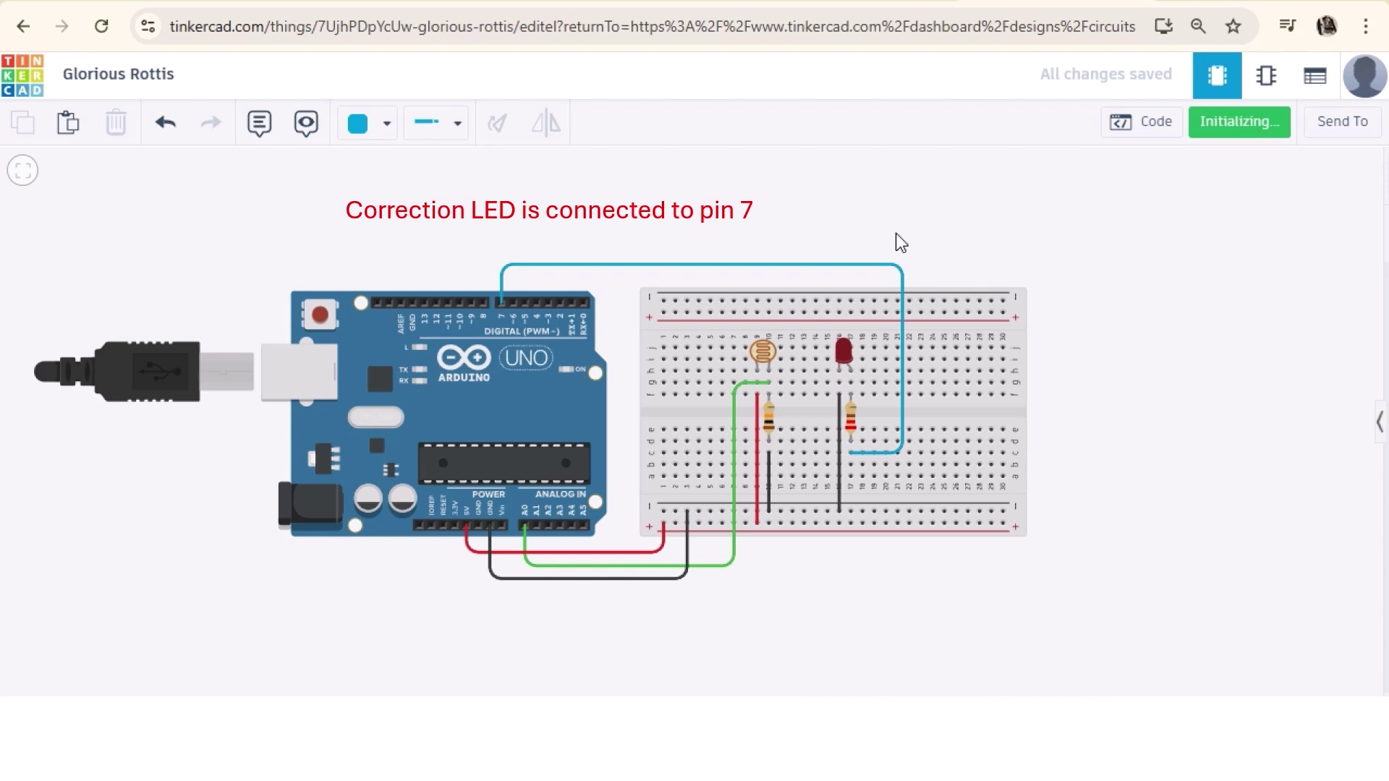
scroll(836, 266, up, 2)
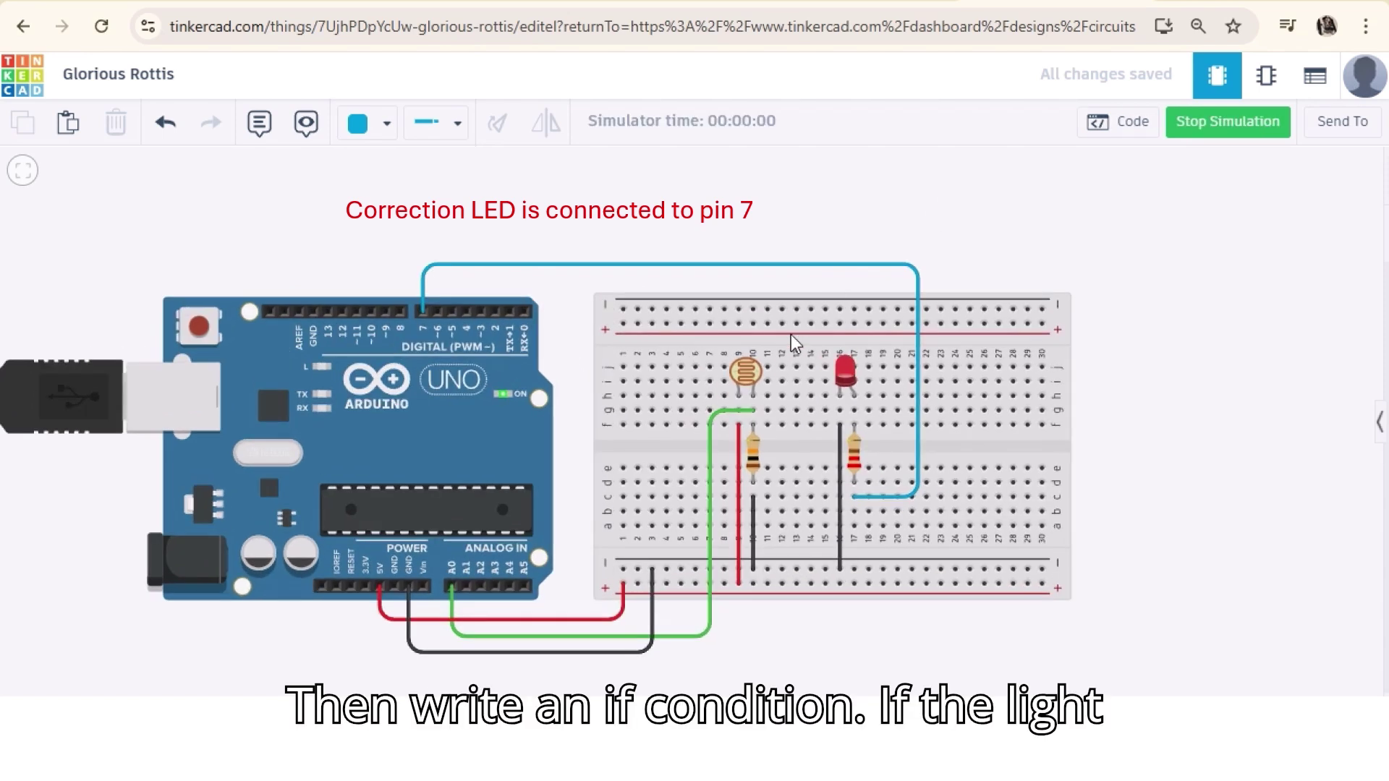
click(745, 374)
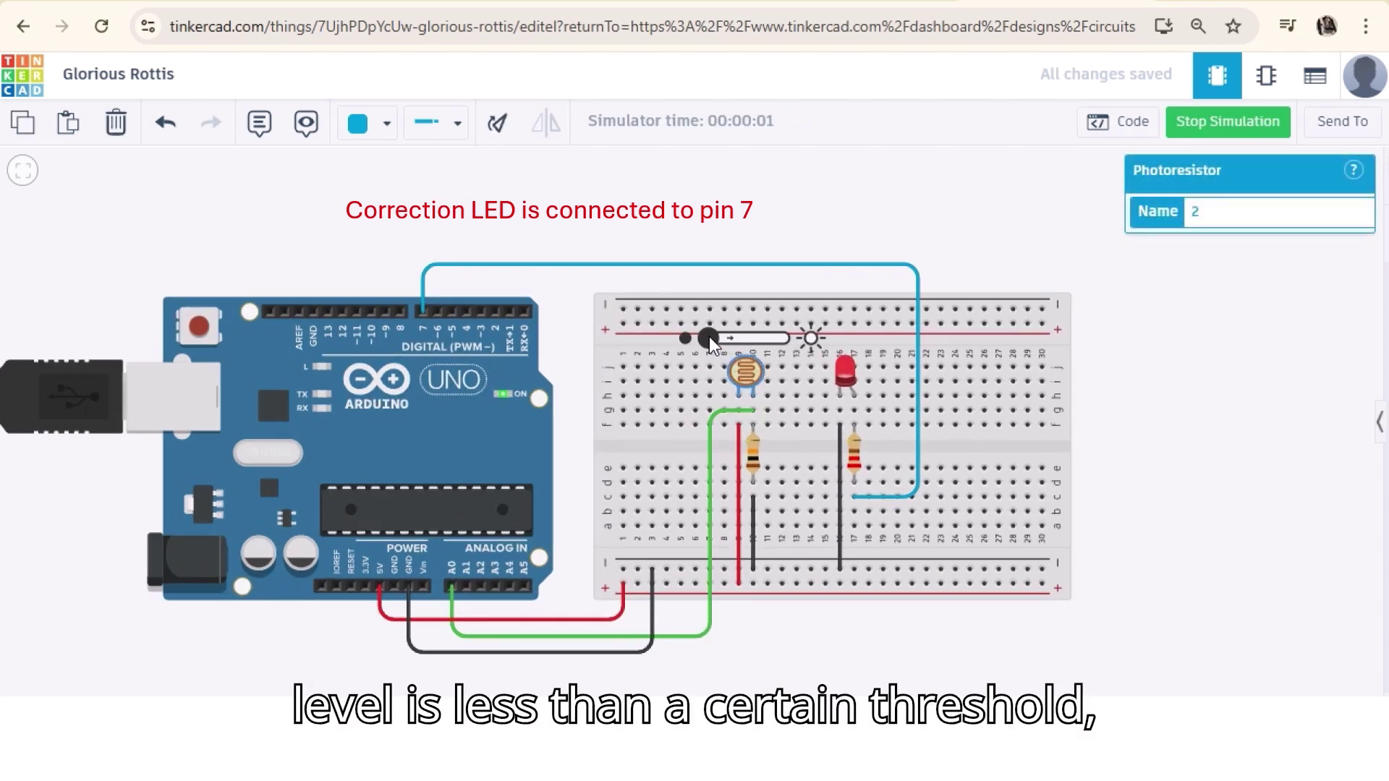
drag(709, 336, 783, 337)
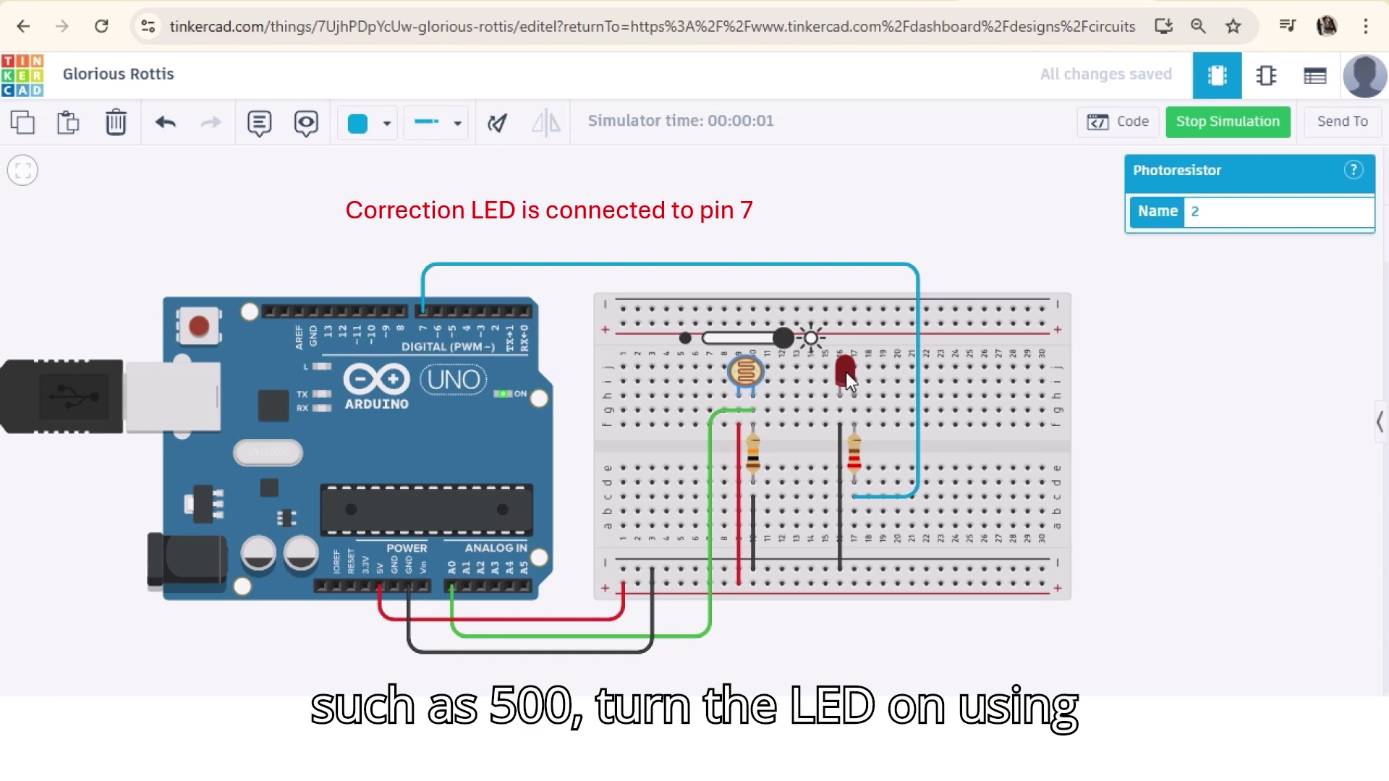
drag(779, 340, 700, 344)
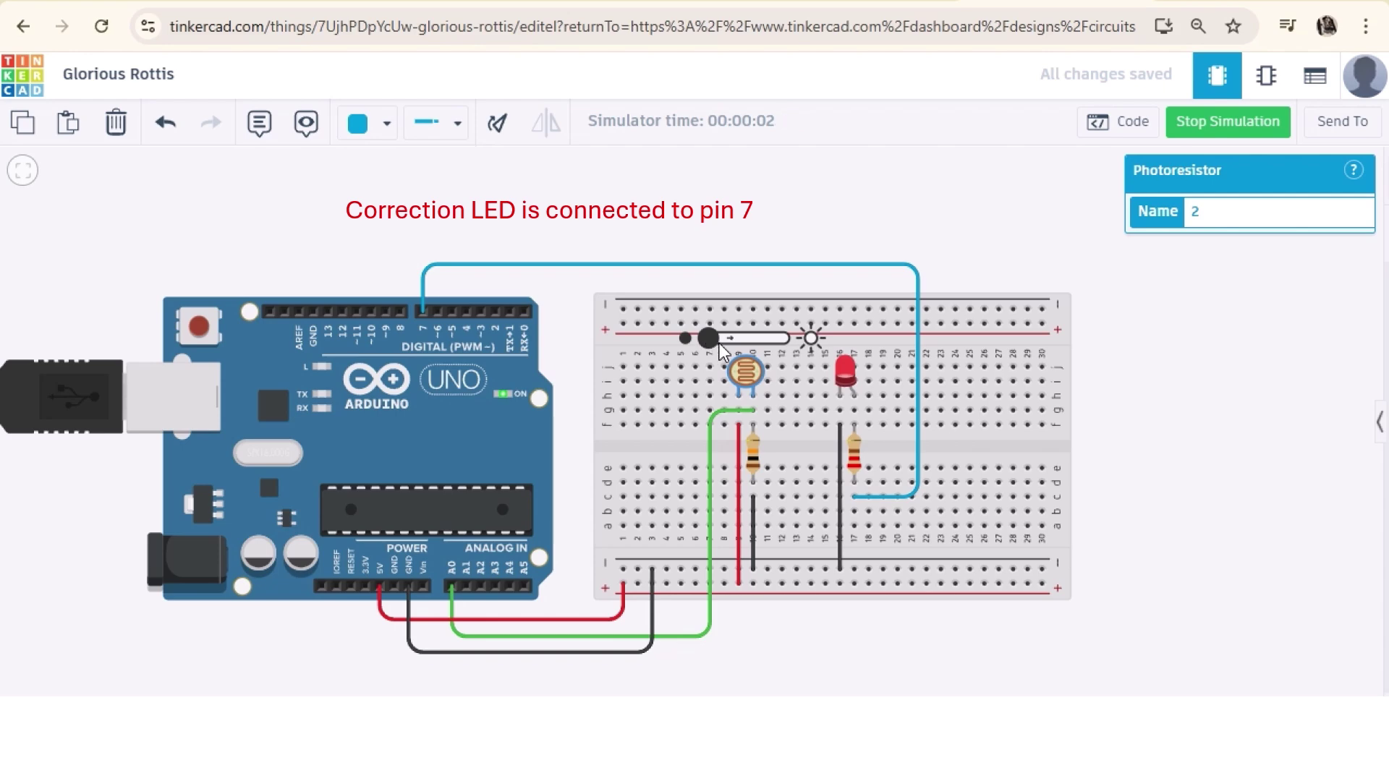
mouse_move(710, 341)
mouse_down()
mouse_move(799, 336)
mouse_move(697, 341)
mouse_up()
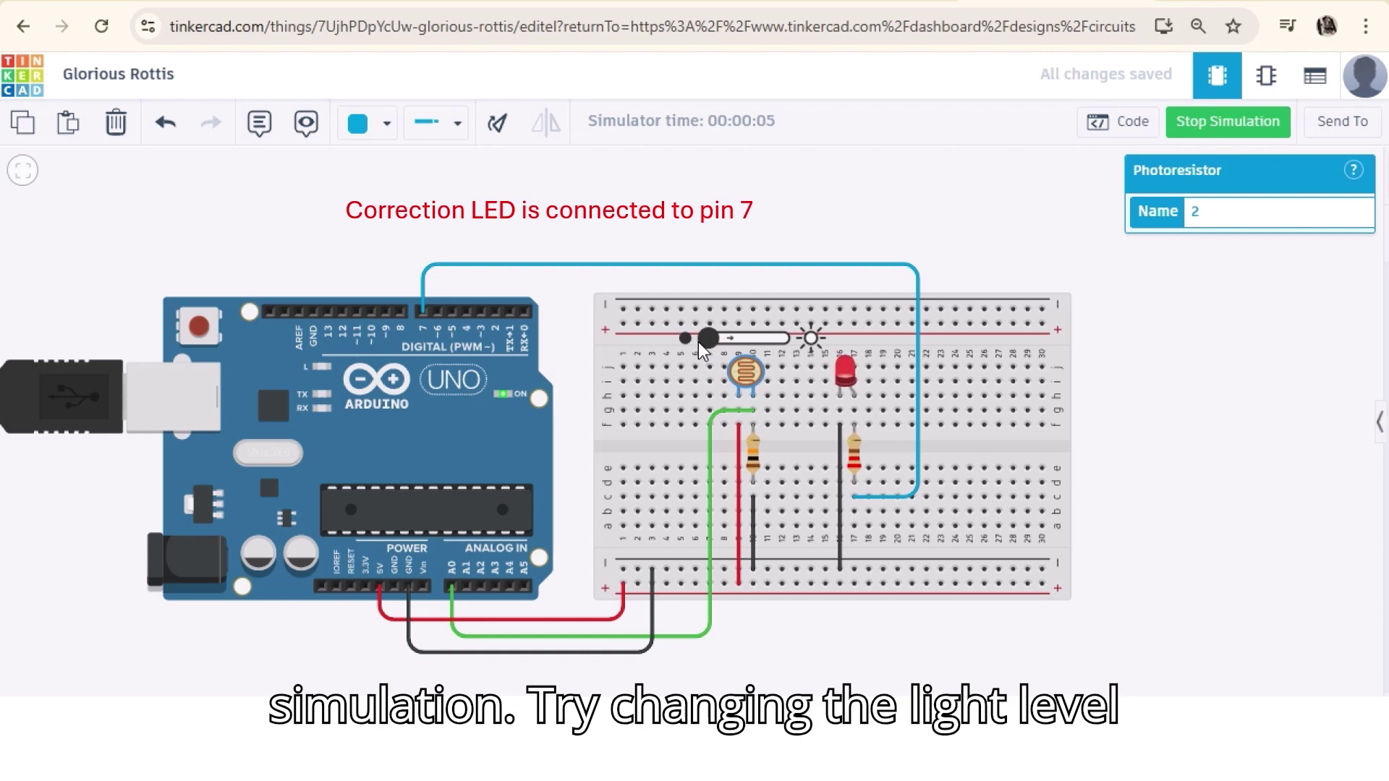
click(1193, 134)
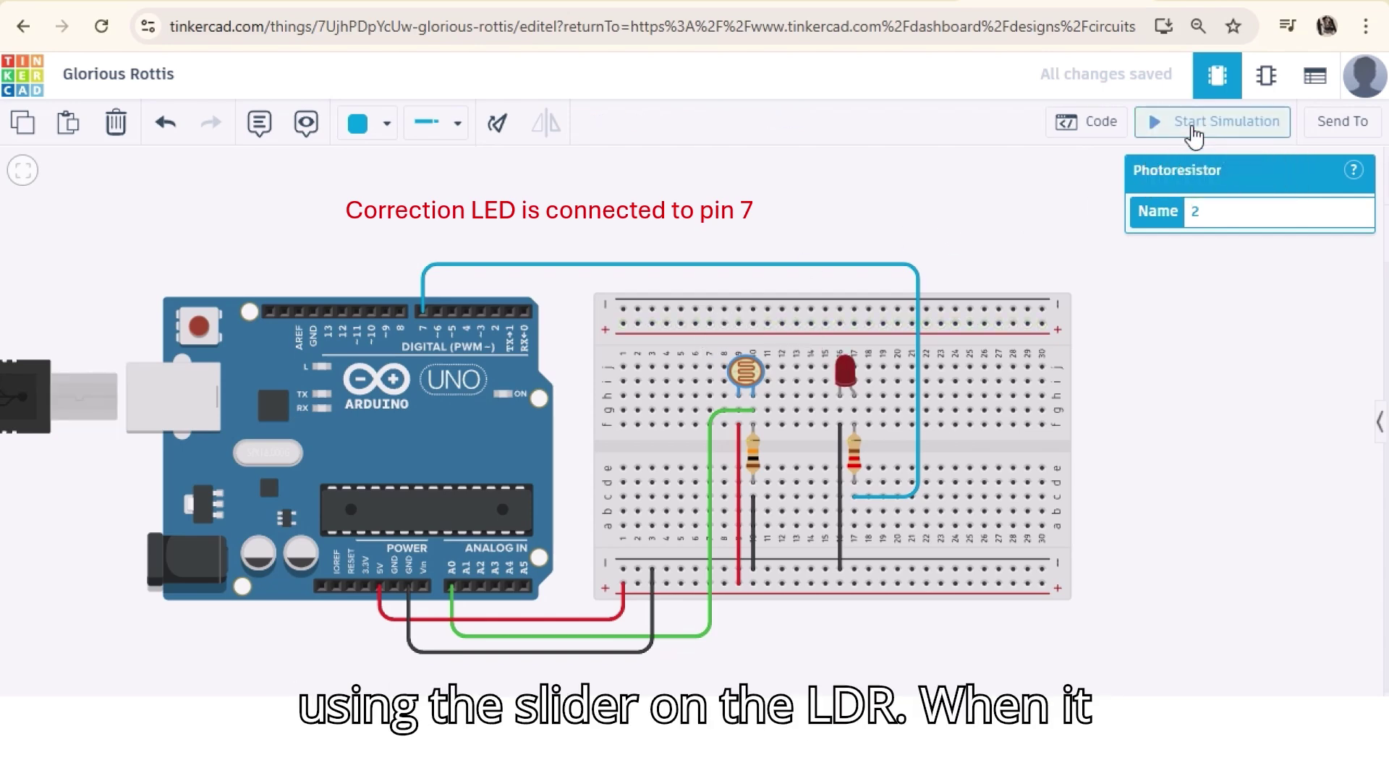
scroll(1295, 330, down, 3)
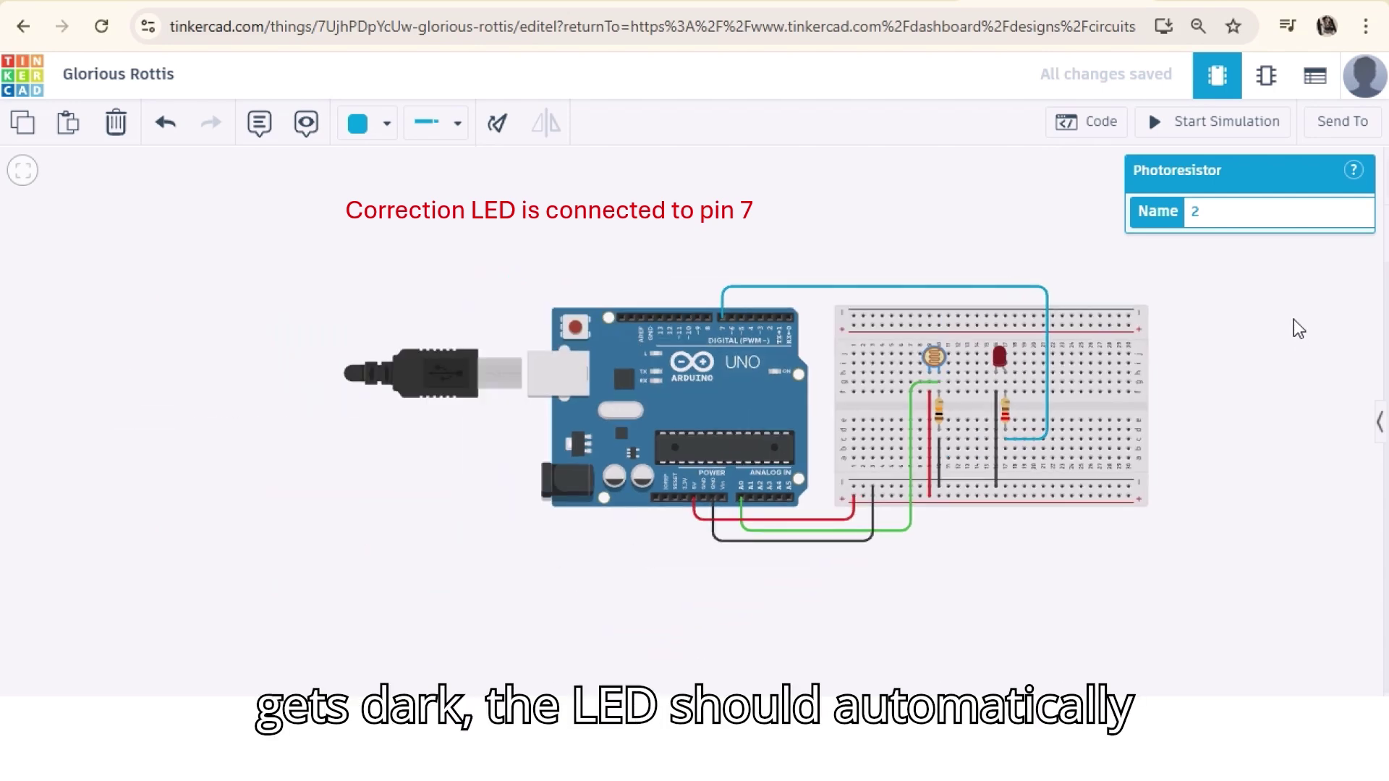